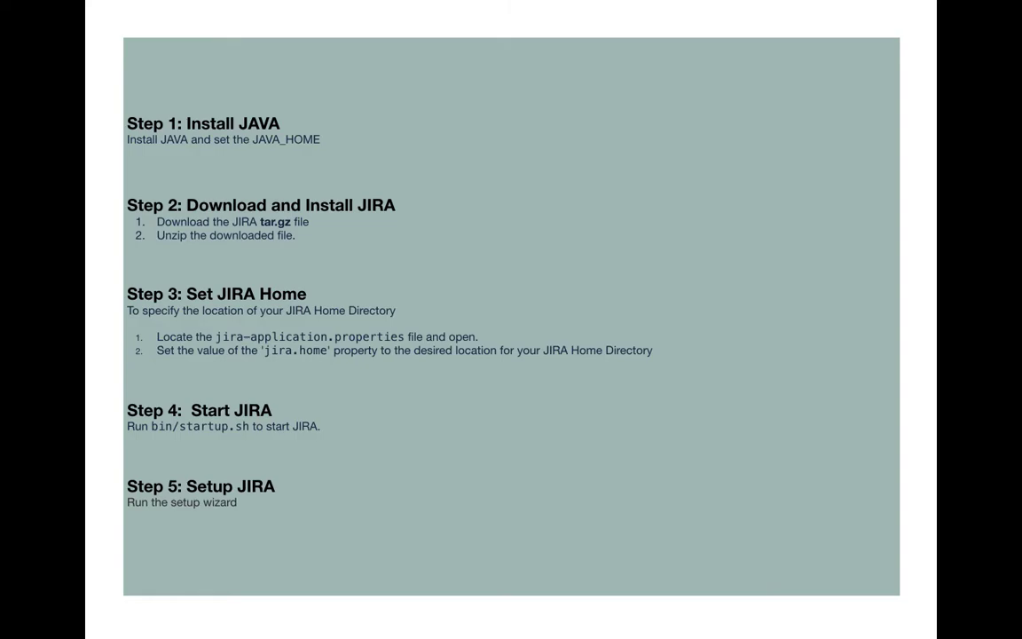
Leave the slideshow, search the web in Safari for "download jira" and view the Server option on Atlassian's Download Jira Software page.
key("Escape")
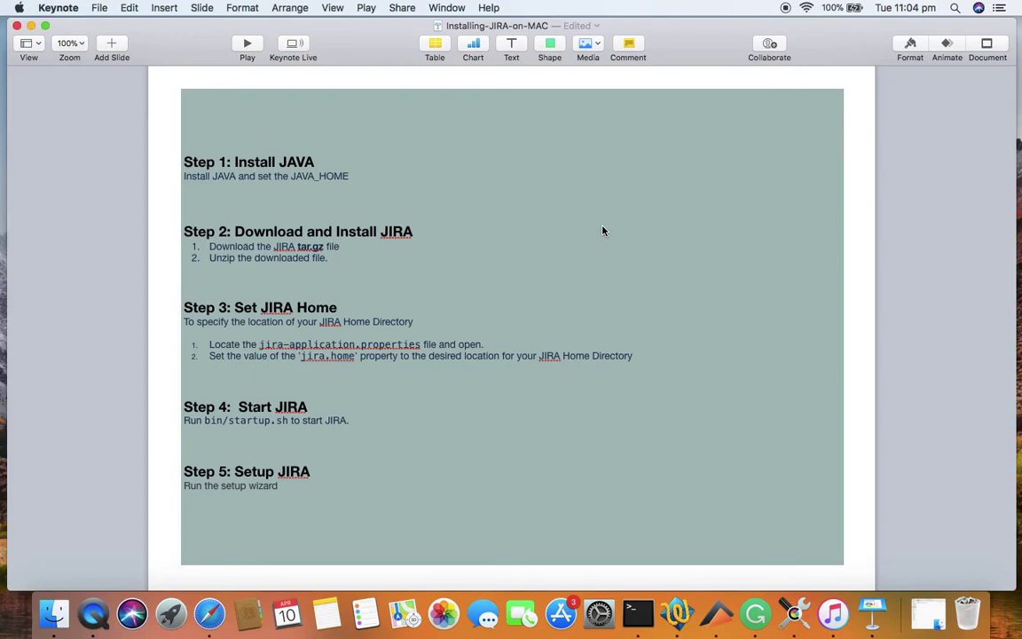
left_click(209, 613)
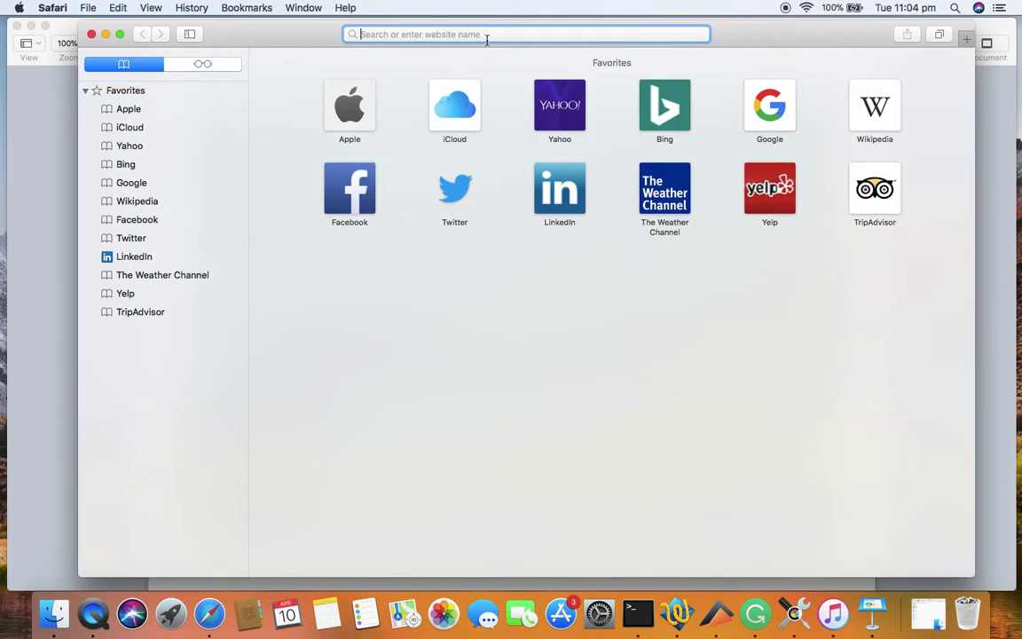
type("download")
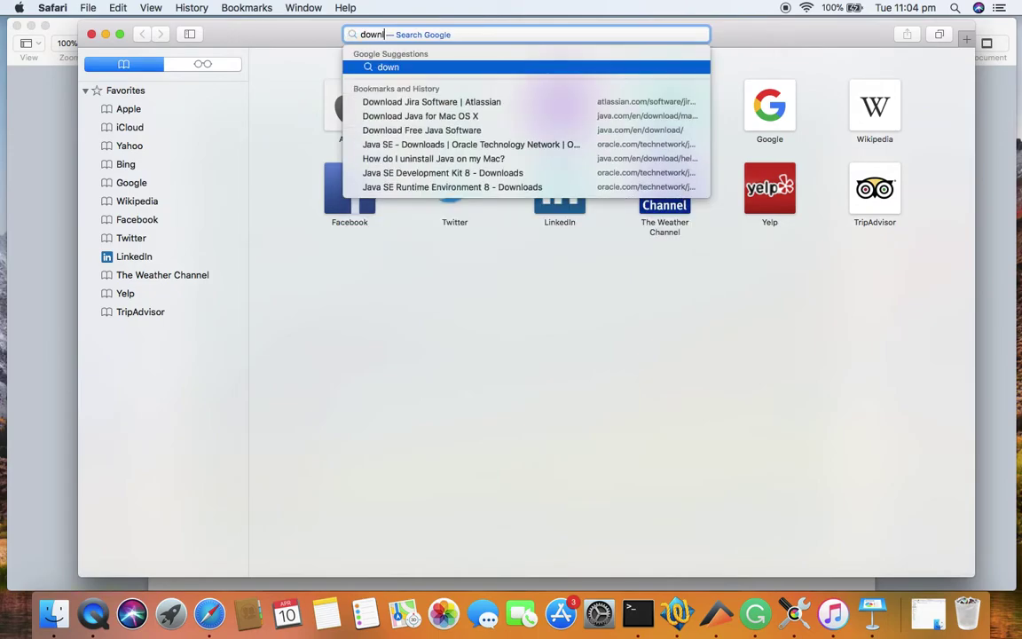
type(" jira")
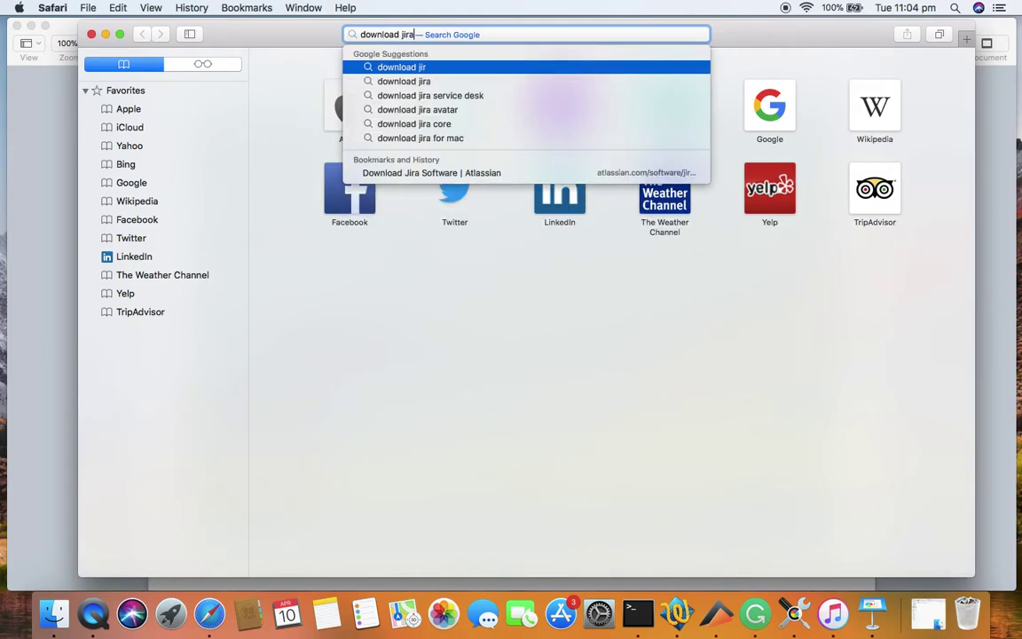
key("Return")
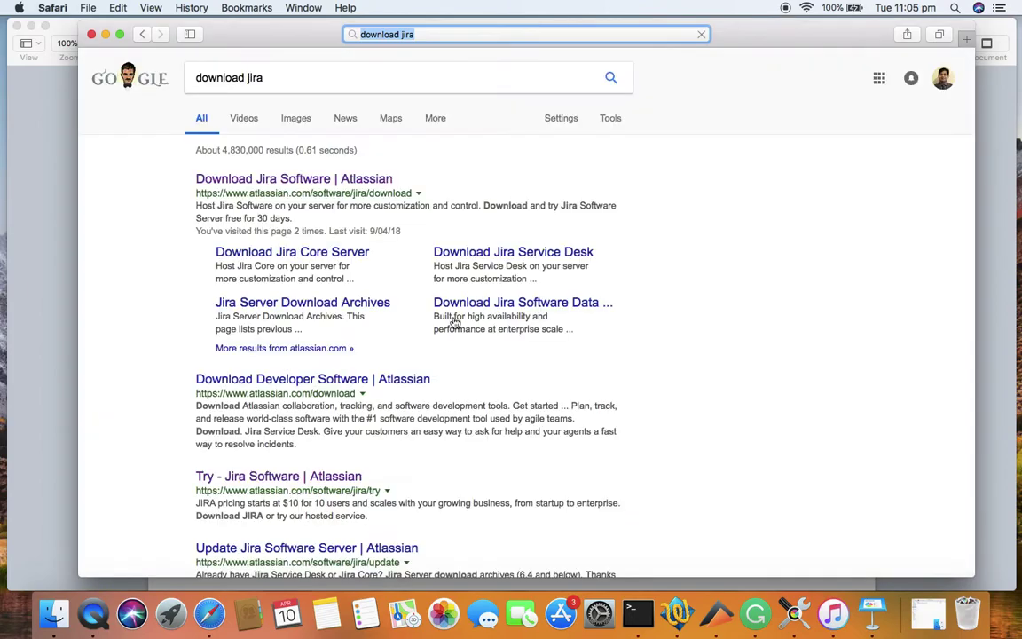
left_click(357, 184)
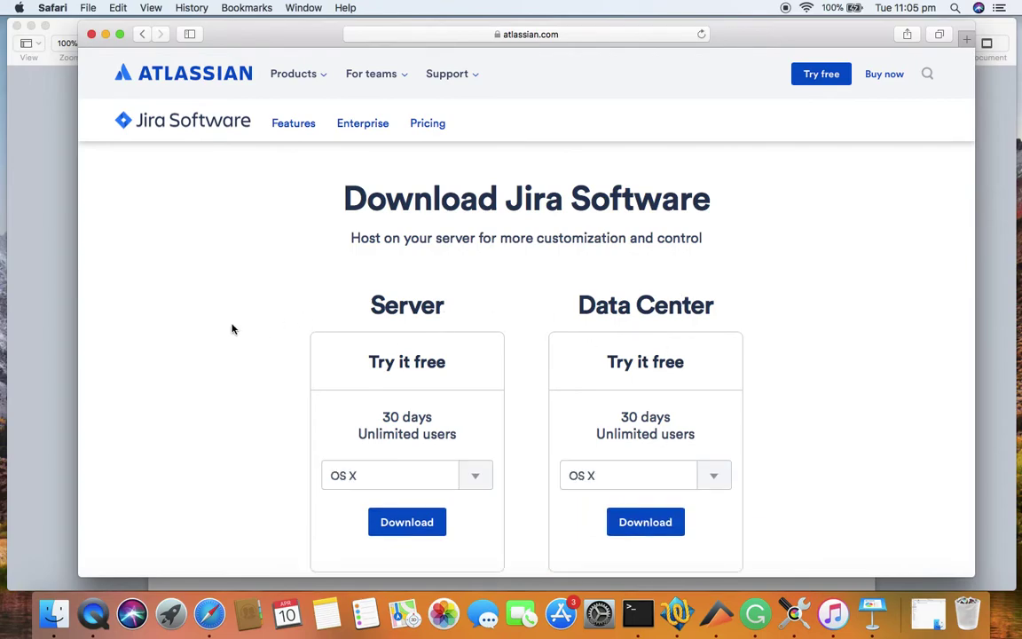
scroll(230, 327, "down", 3)
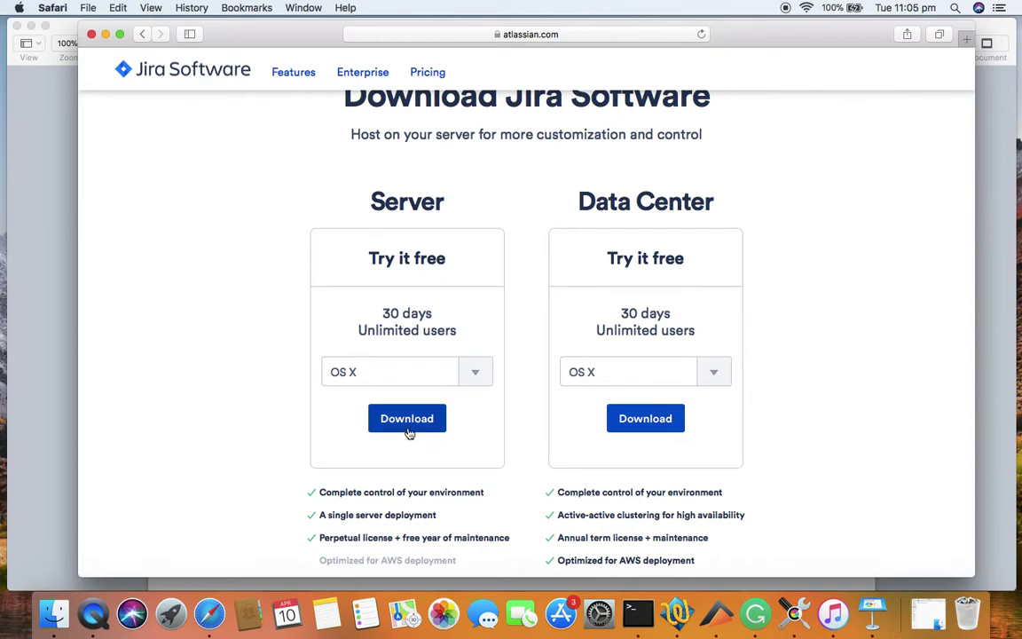
left_click(105, 35)
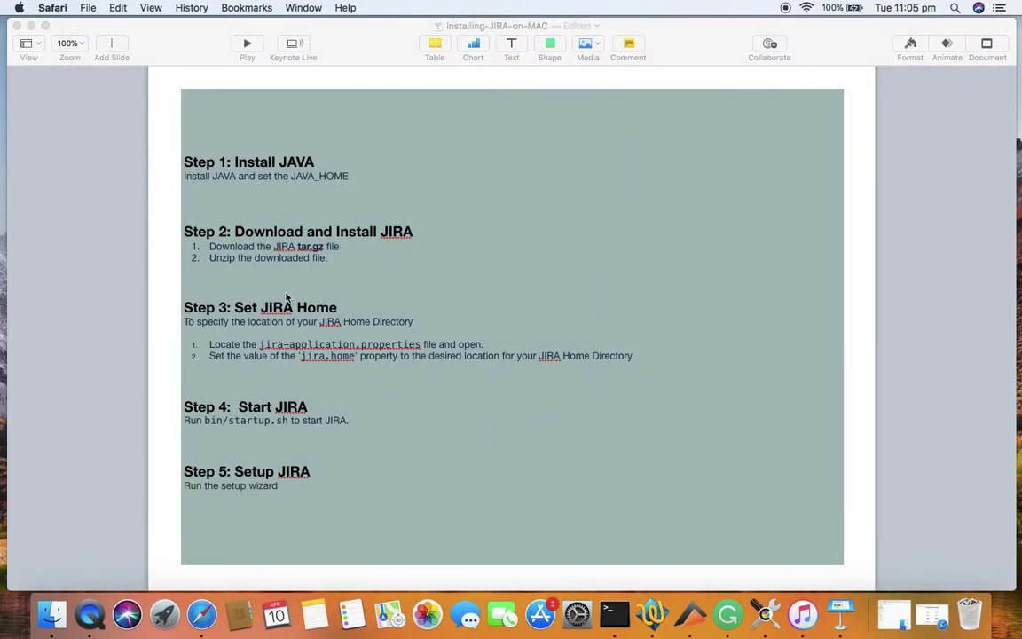
Bring up the Downloads folder in Finder and highlight the jira-application.properties file name in Step 3 of the Keynote slide.
left_click(898, 618)
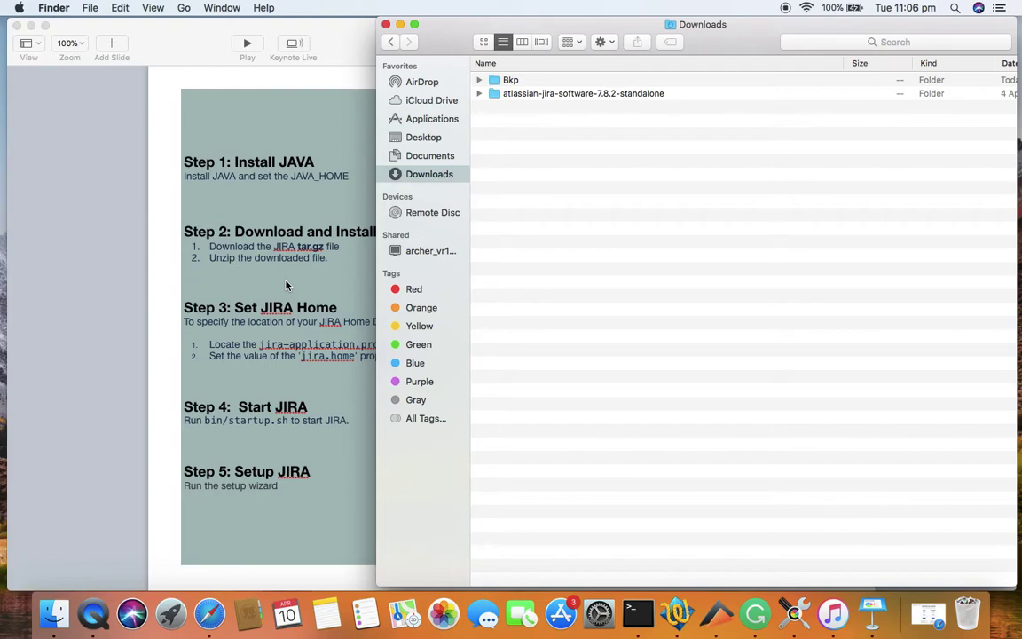
left_click_drag(624, 27, 706, 30)
left_click(394, 296)
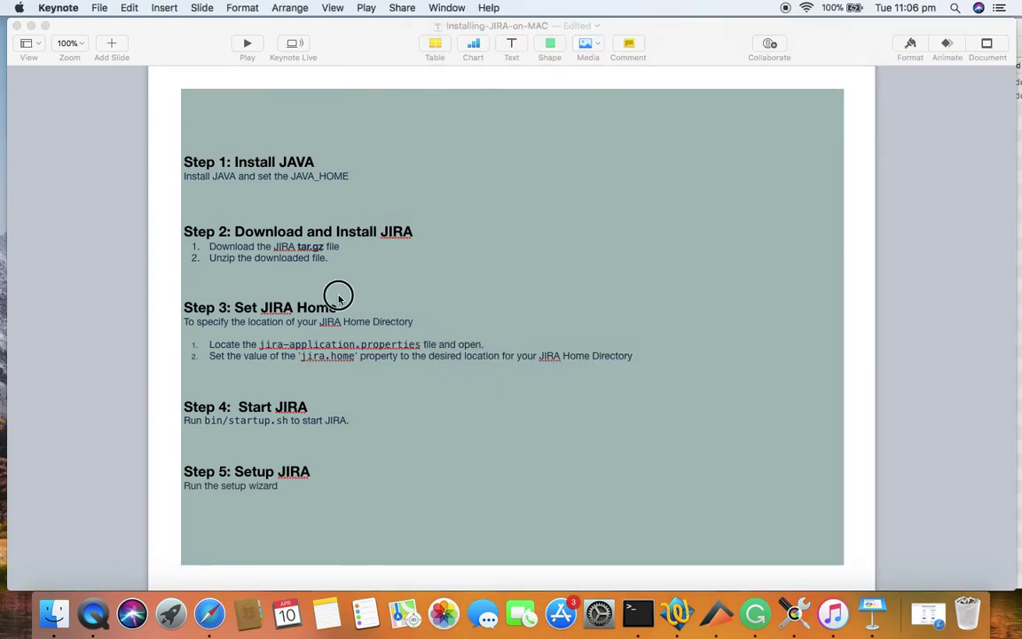
left_click_drag(259, 344, 421, 345)
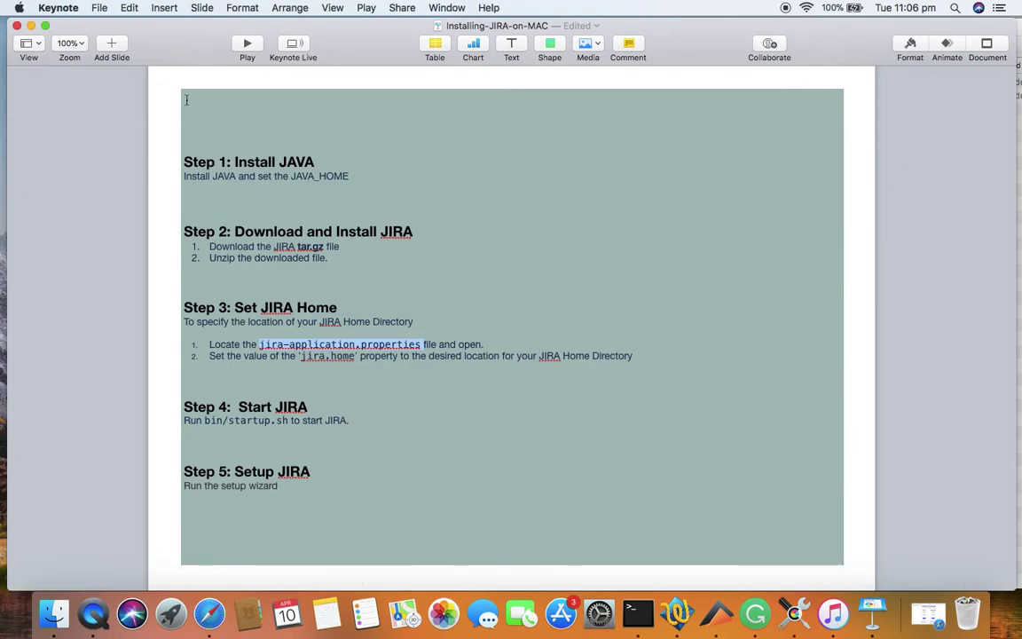
left_click(32, 26)
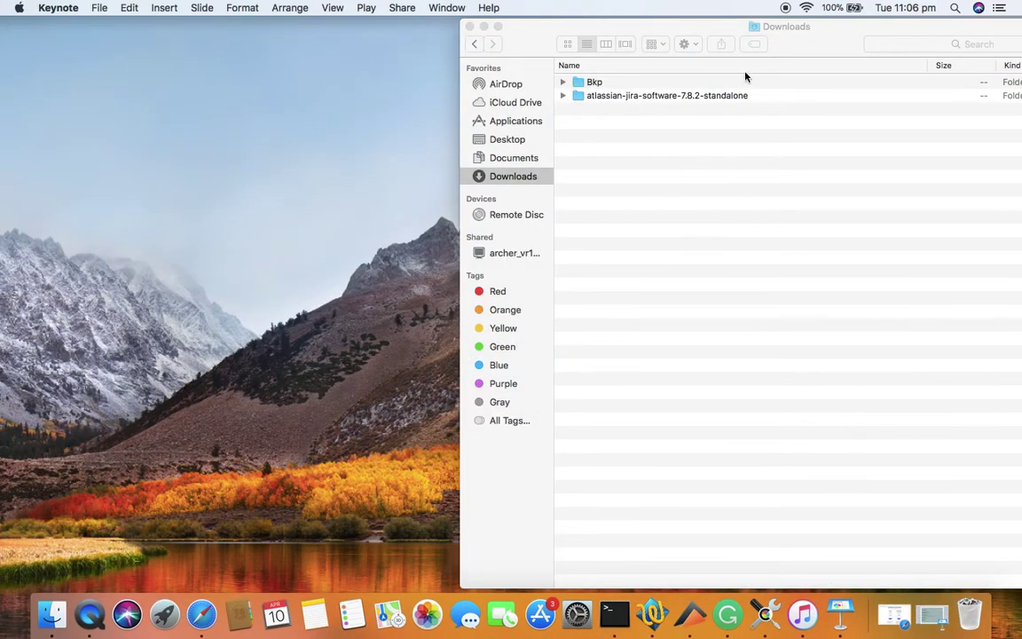
left_click_drag(748, 27, 534, 20)
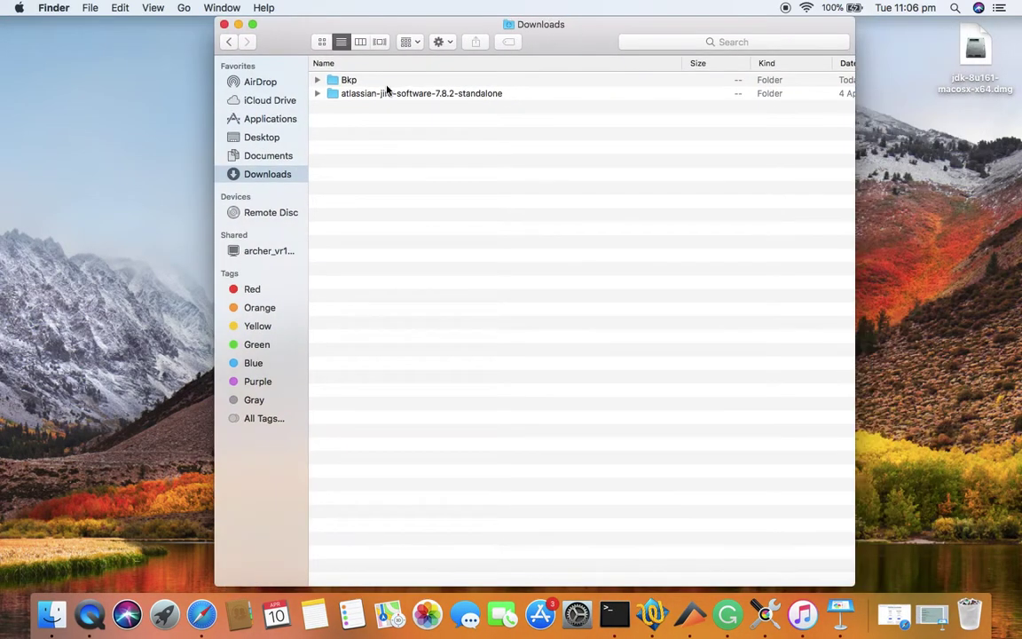
Expand the atlassian-jira-software-7.8.2-standalone folder down through atlassian-jira and WEB-INF to the contents of classes.
left_click(316, 93)
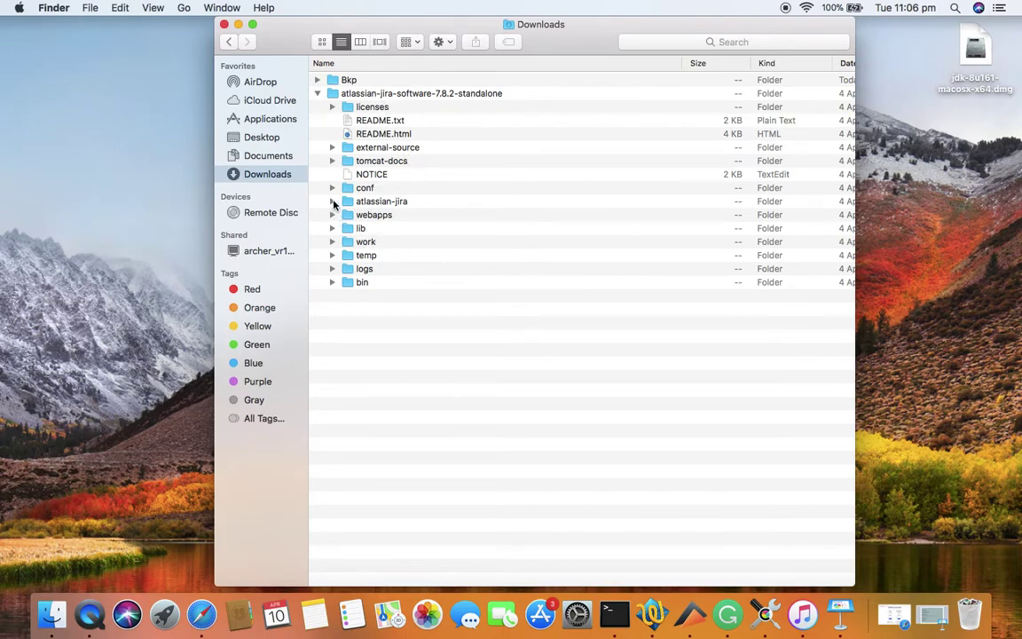
left_click(332, 202)
scroll(538, 309, "down", 3)
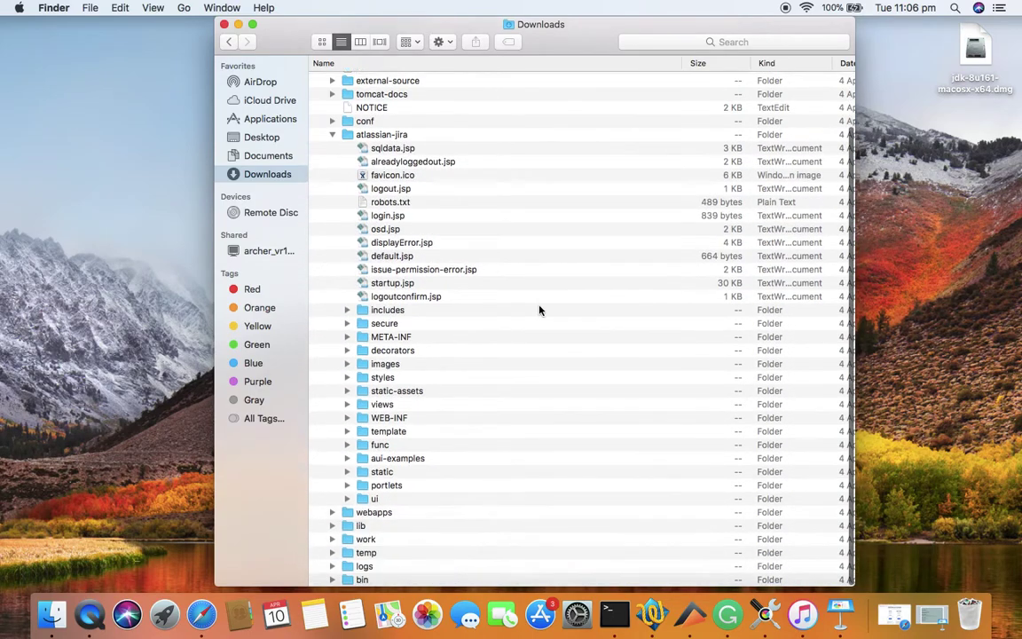
left_click(347, 418)
scroll(500, 418, "down", 5)
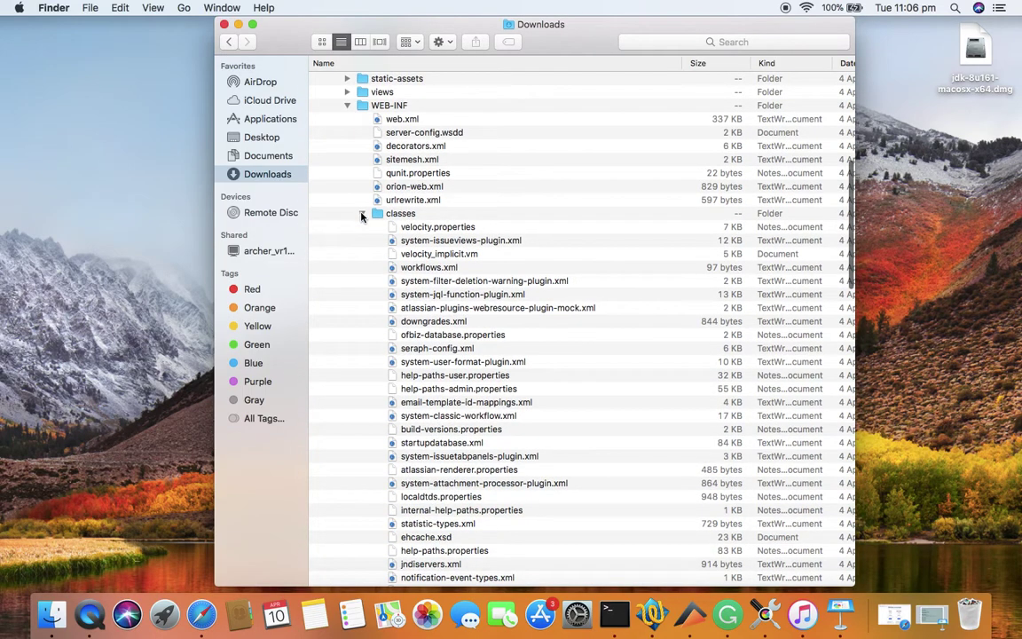
left_click(361, 213)
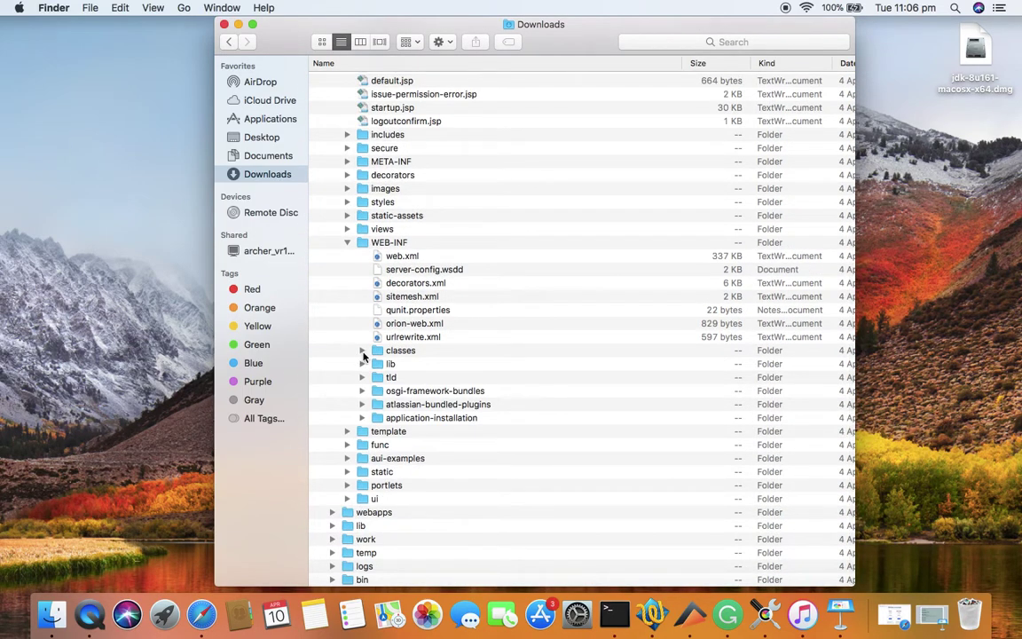
left_click(361, 351)
Locate jira-application.properties in the classes folder and open it with TextWrangler.
scroll(513, 395, "down", 10)
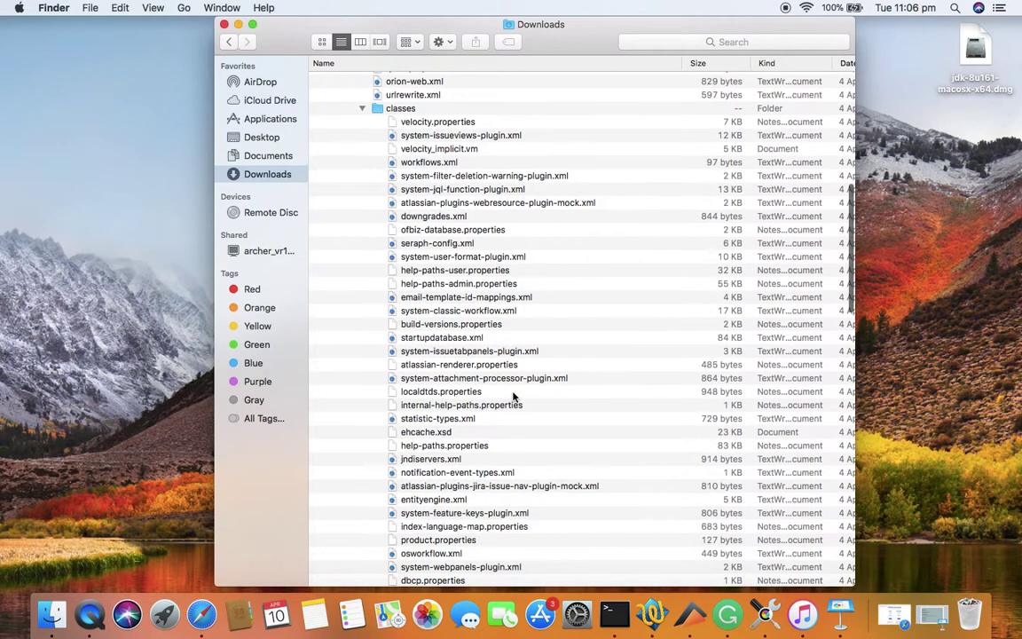
scroll(512, 396, "down", 6)
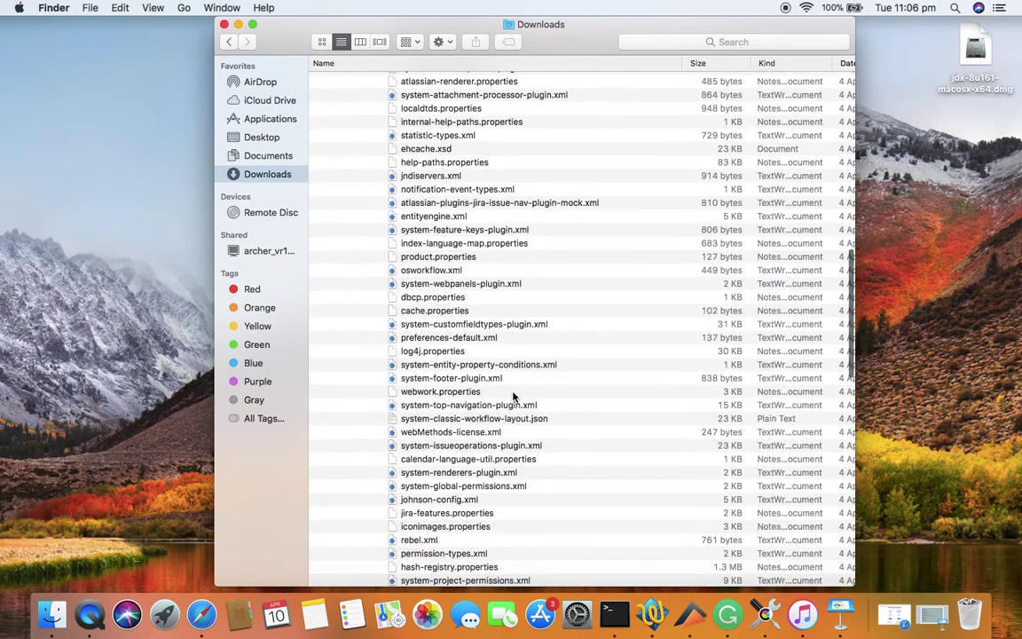
scroll(512, 397, "down", 8)
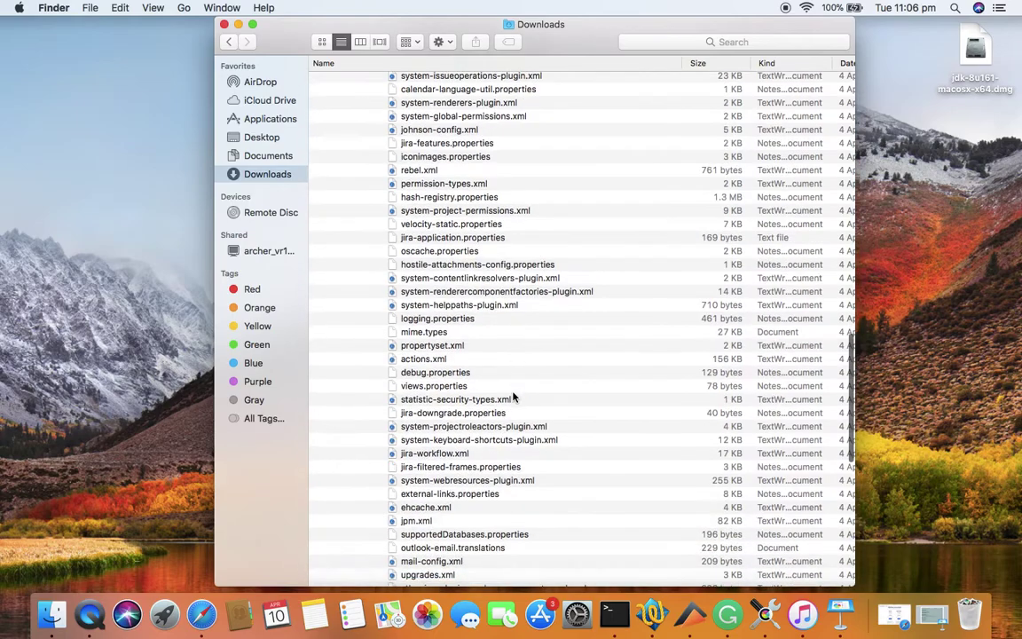
scroll(513, 396, "down", 3)
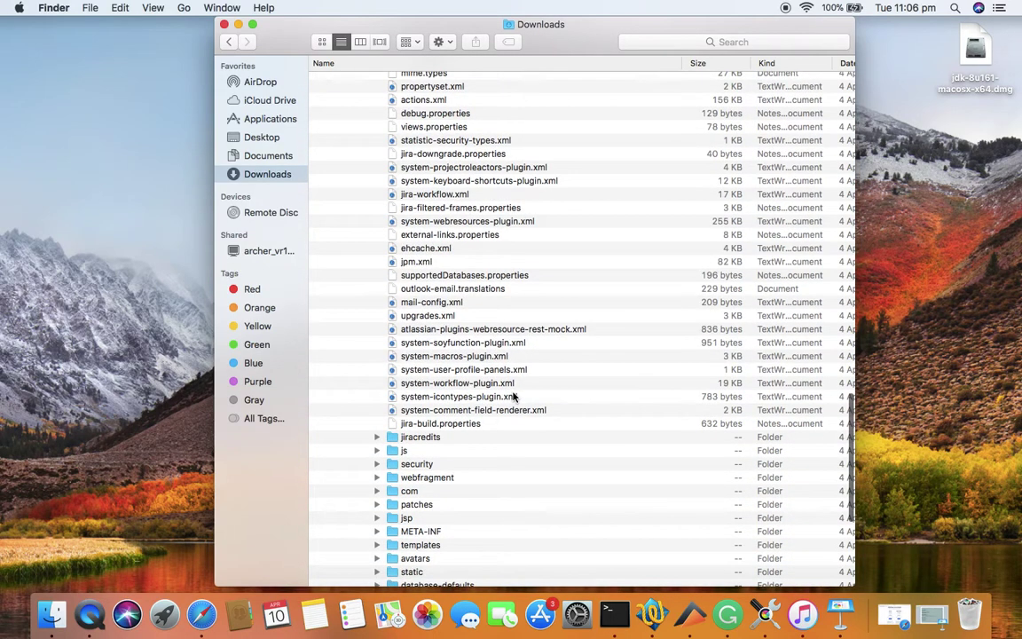
scroll(512, 397, "up", 7)
scroll(513, 397, "up", 4)
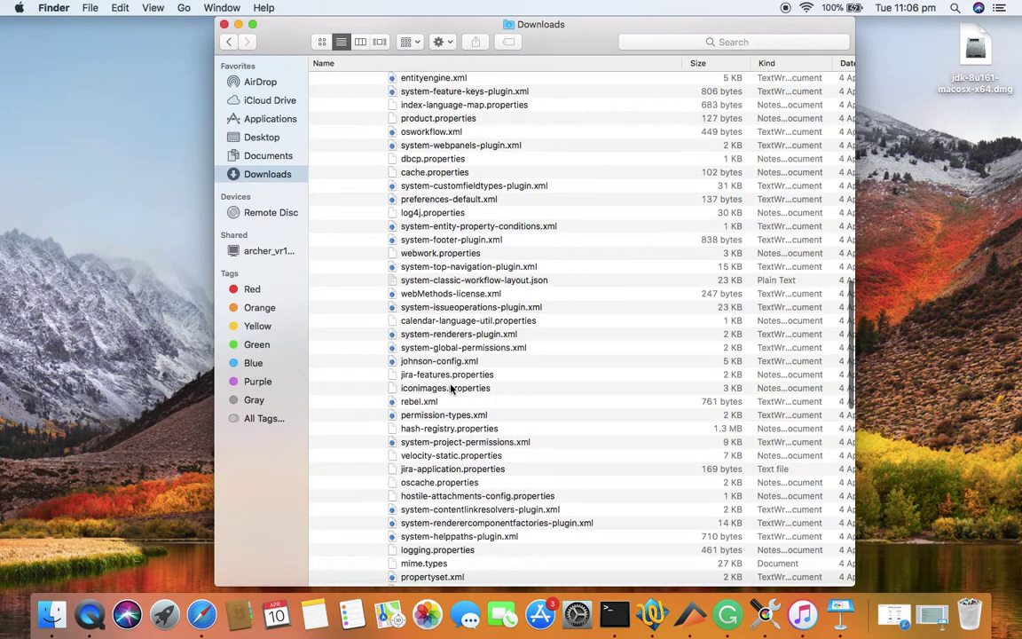
left_click(448, 375)
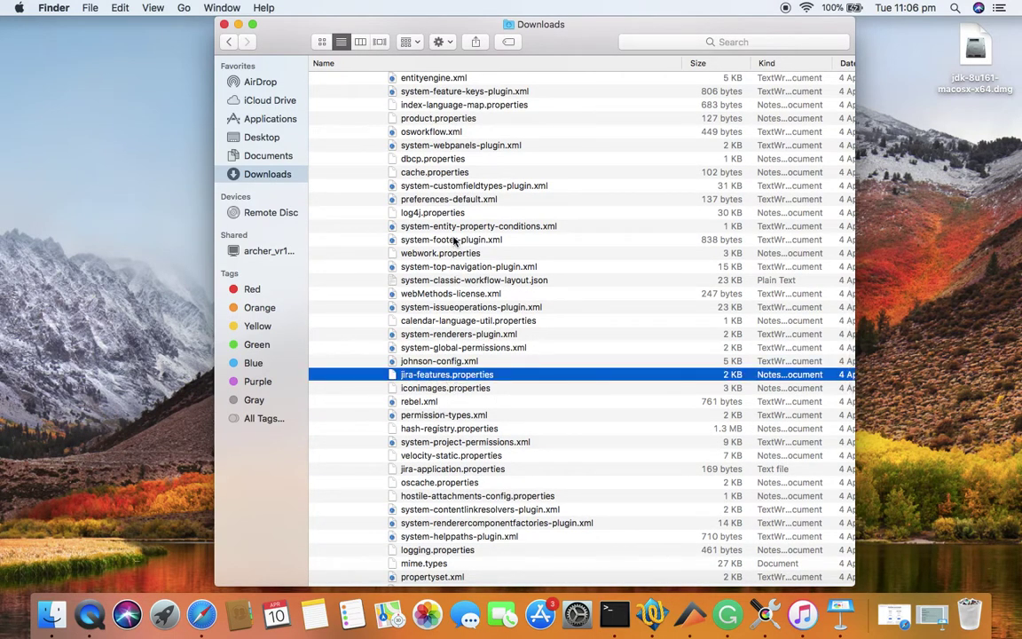
left_click(448, 470)
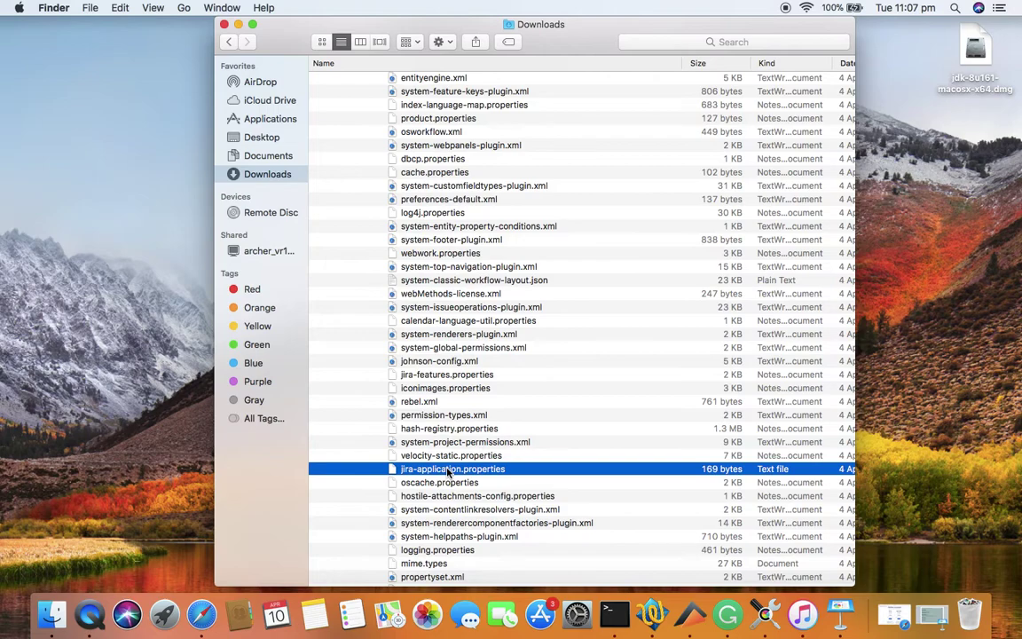
right_click(494, 472)
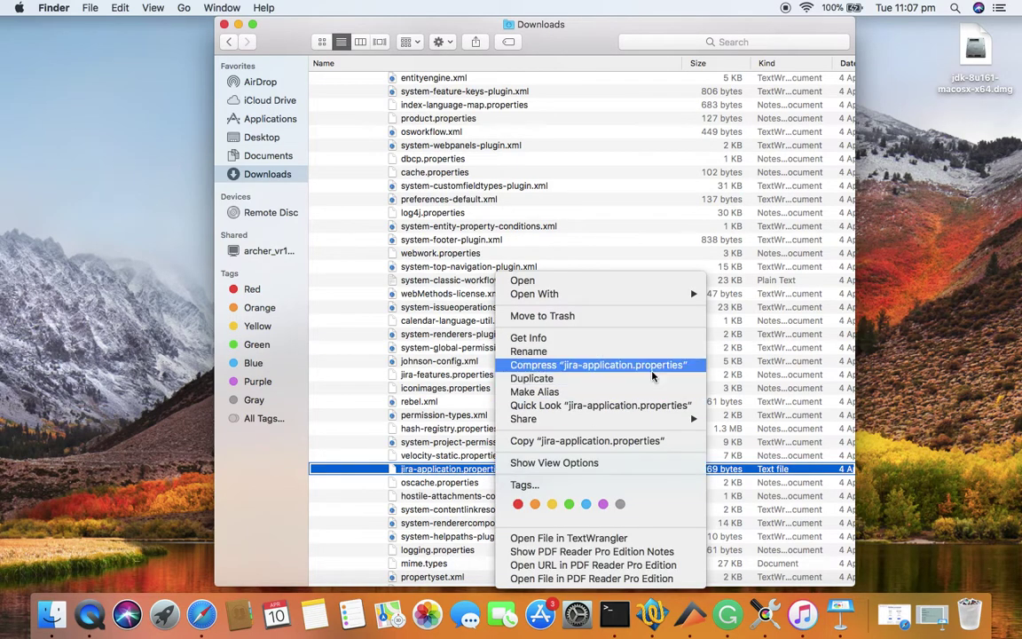
mouse_move(626, 292)
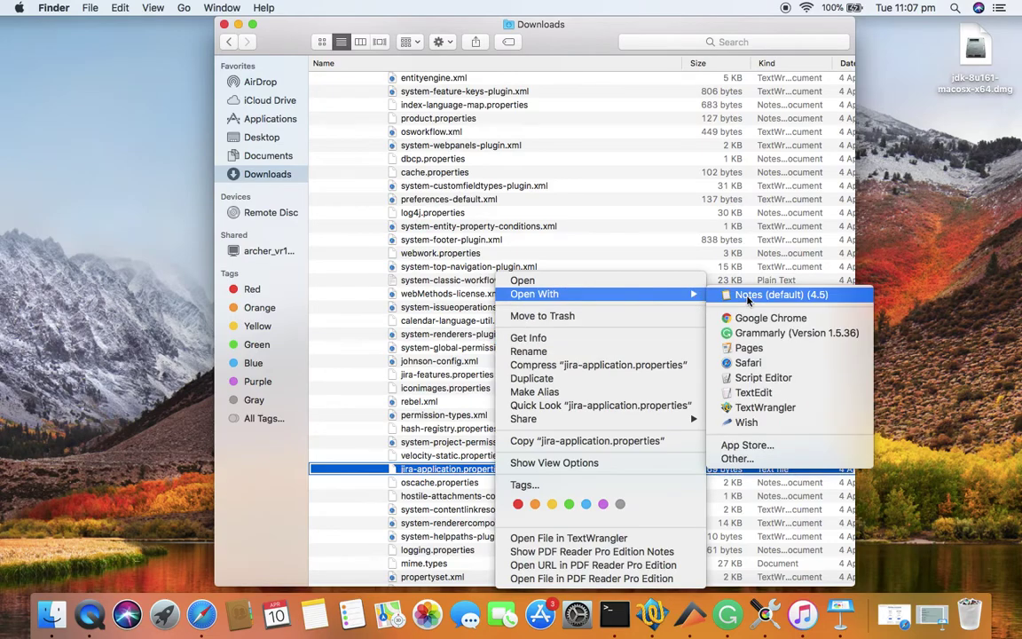
left_click(744, 410)
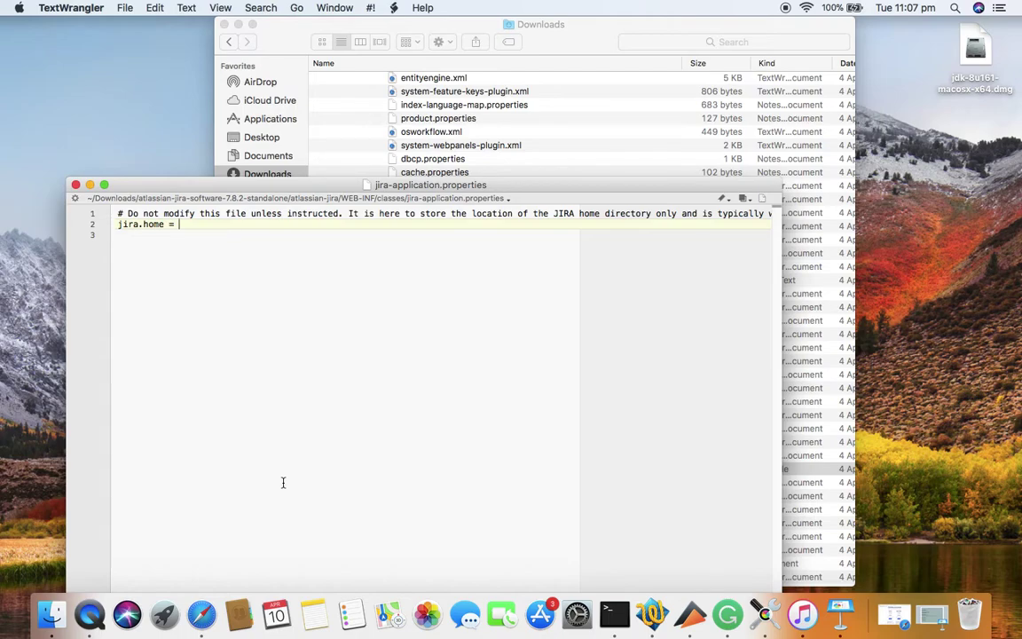
Create a new folder on the desktop and name it jirahome.
right_click(911, 239)
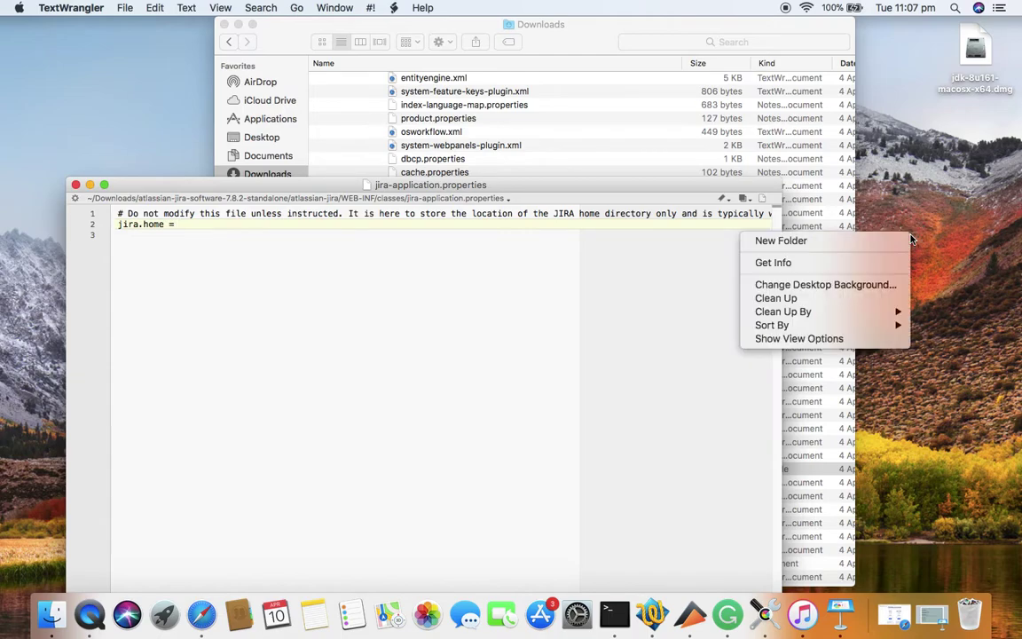
left_click(901, 241)
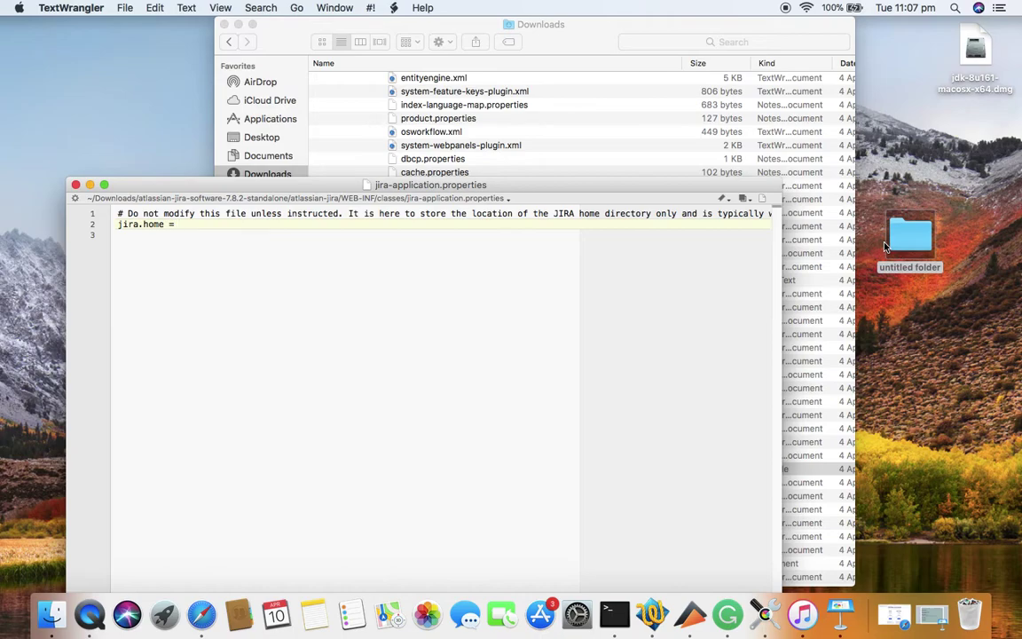
left_click(910, 268)
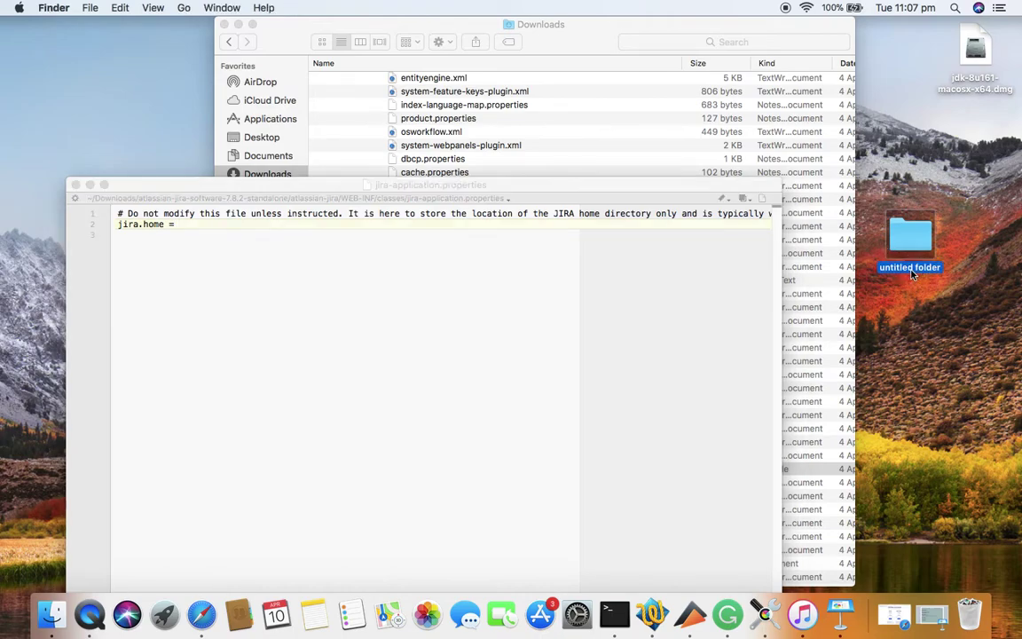
right_click(911, 271)
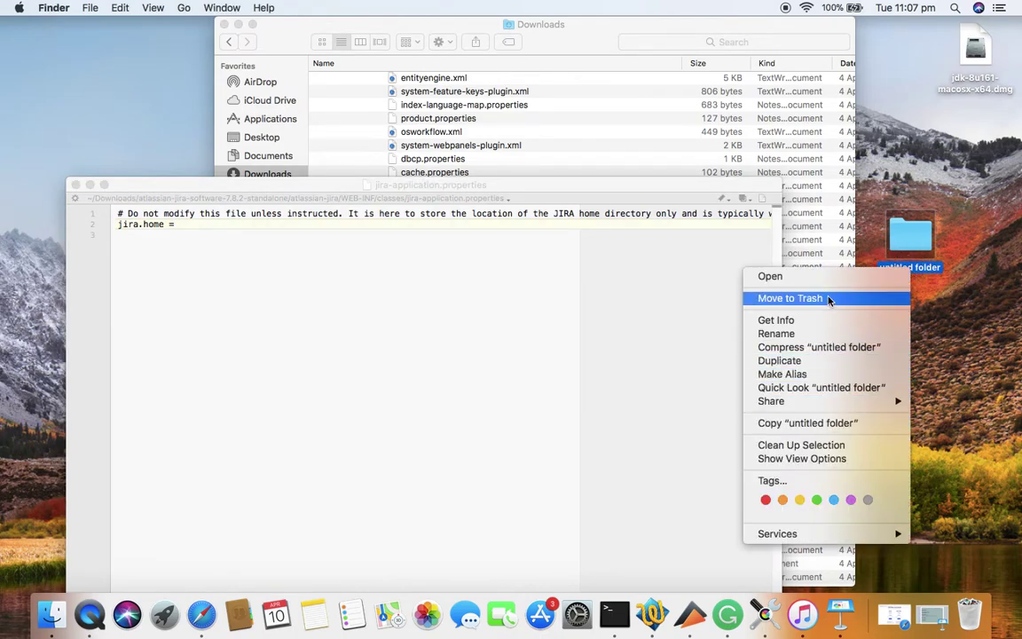
left_click(821, 334)
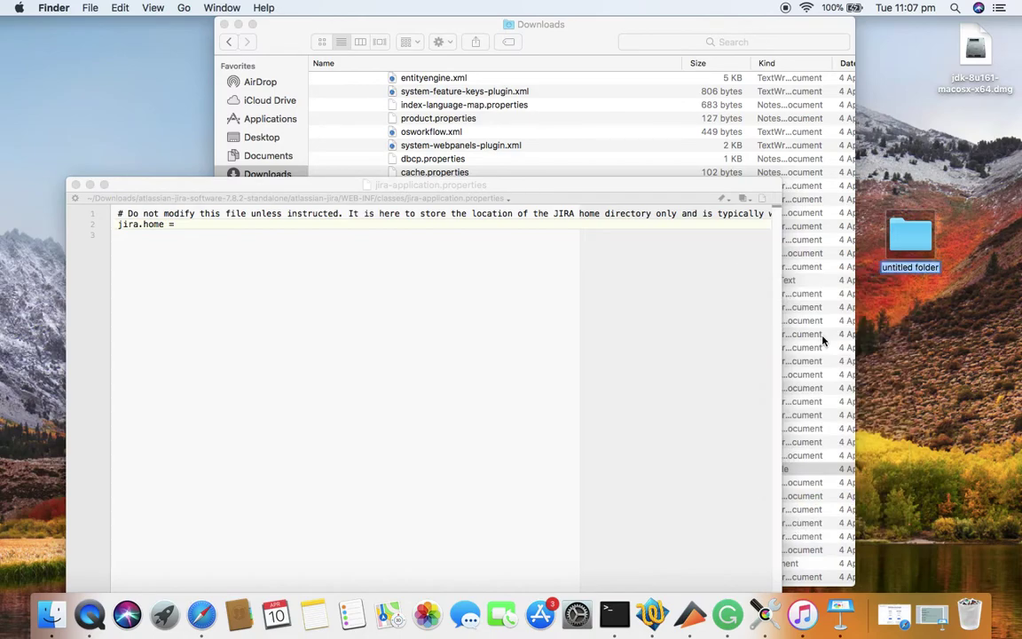
key("BackSpace")
type("jirahome")
key("Return")
Show the information of the jirahome folder on the desktop and copy its location path.
right_click(922, 242)
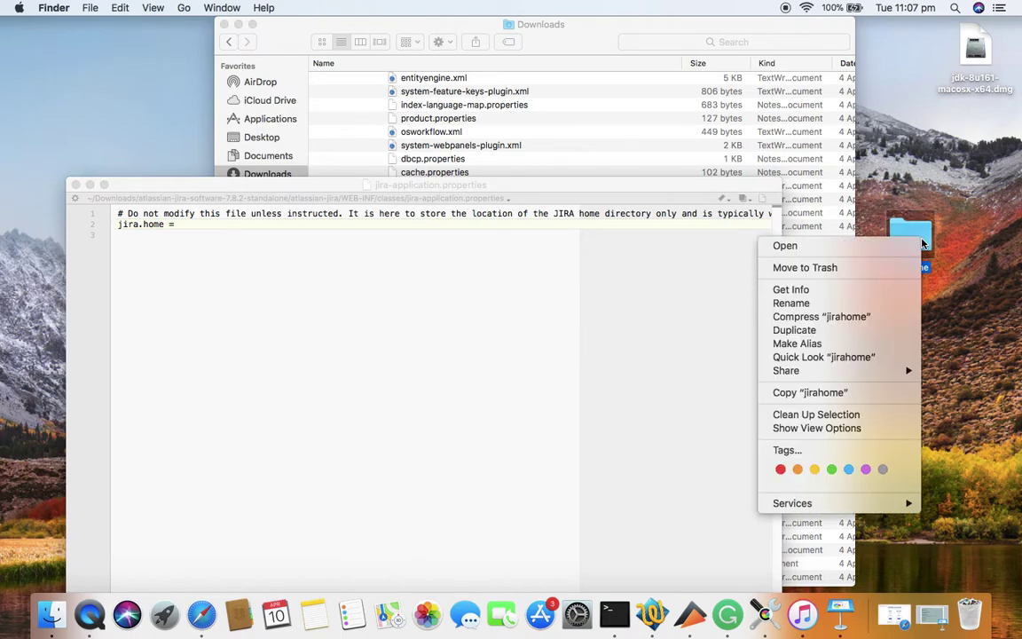
left_click(854, 290)
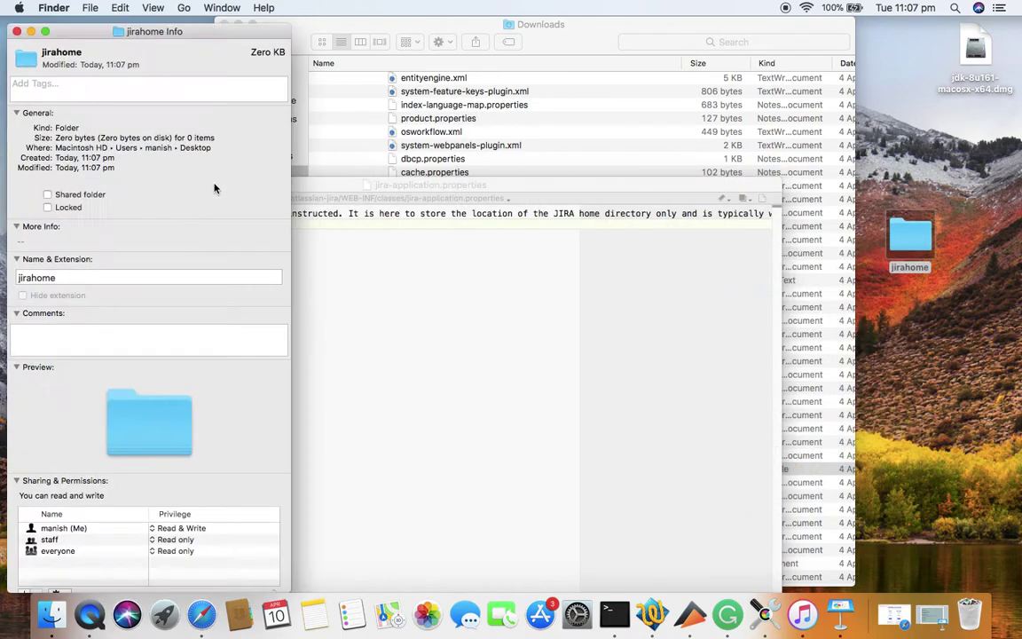
left_click_drag(55, 148, 212, 153)
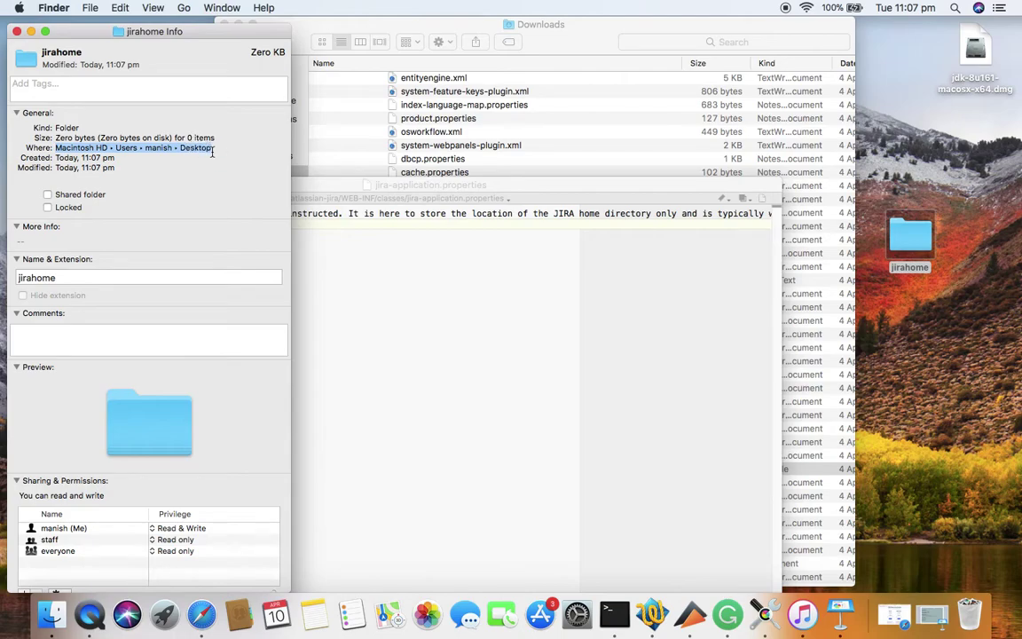
Set jira.home in jira-application.properties to the desktop path ending in /jirahome, and close the file and the folder's info window.
left_click(404, 259)
left_click(322, 226)
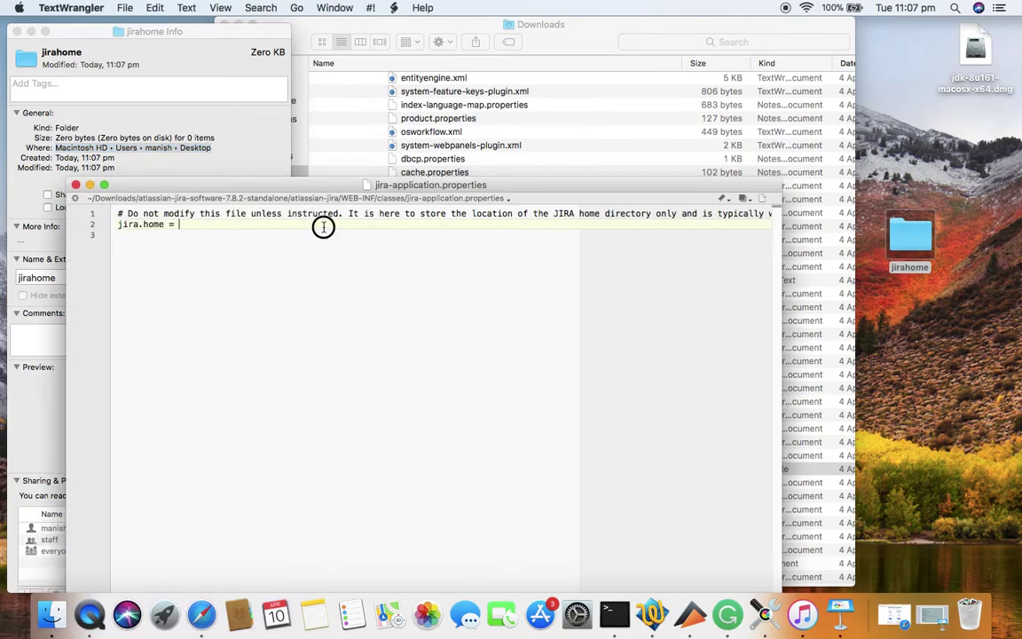
type("/Users/manish/Desktop")
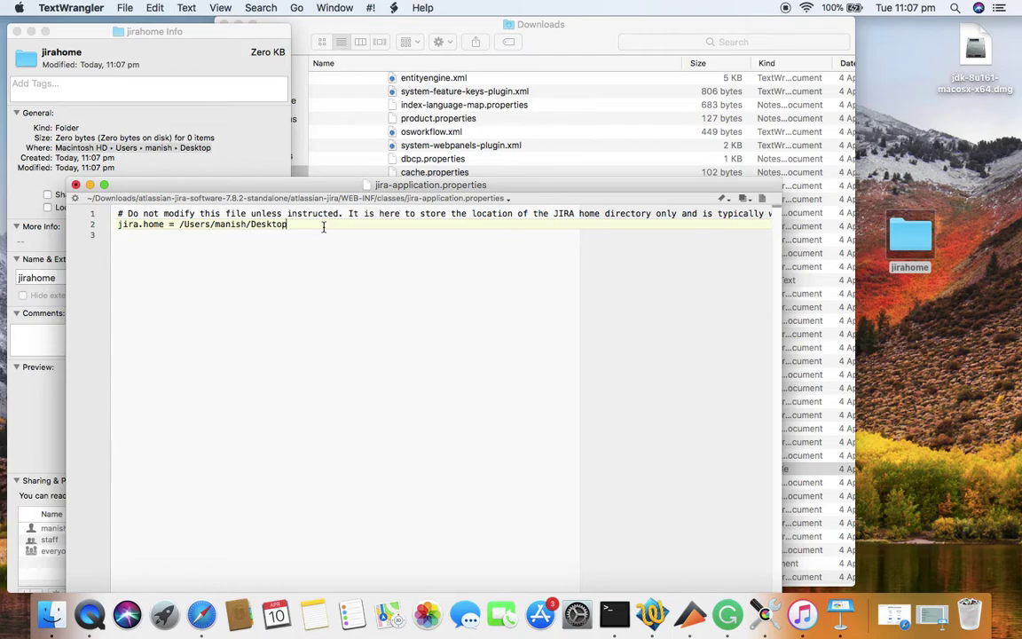
type("/jirahome")
left_click(76, 185)
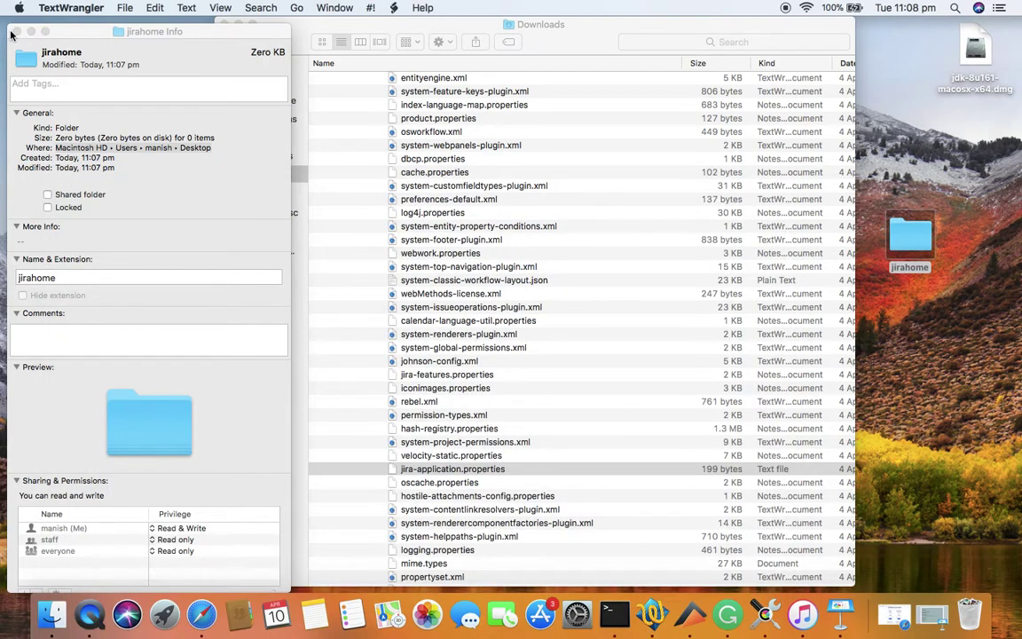
left_click(16, 31)
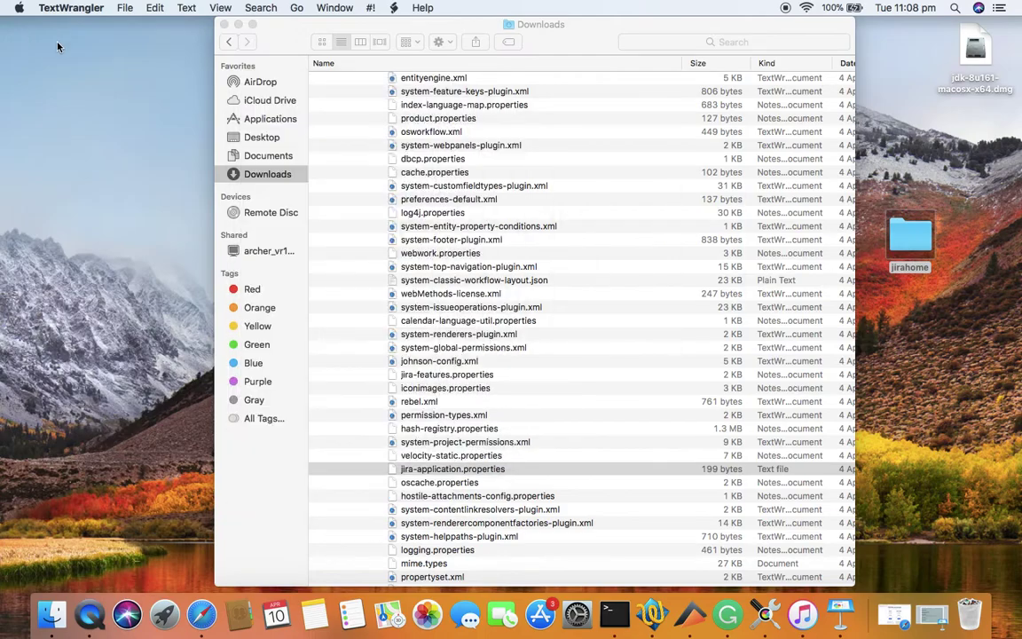
Review the Set JIRA Home and Start JIRA instructions on the Keynote slide and minimize the presentation.
left_click(894, 614)
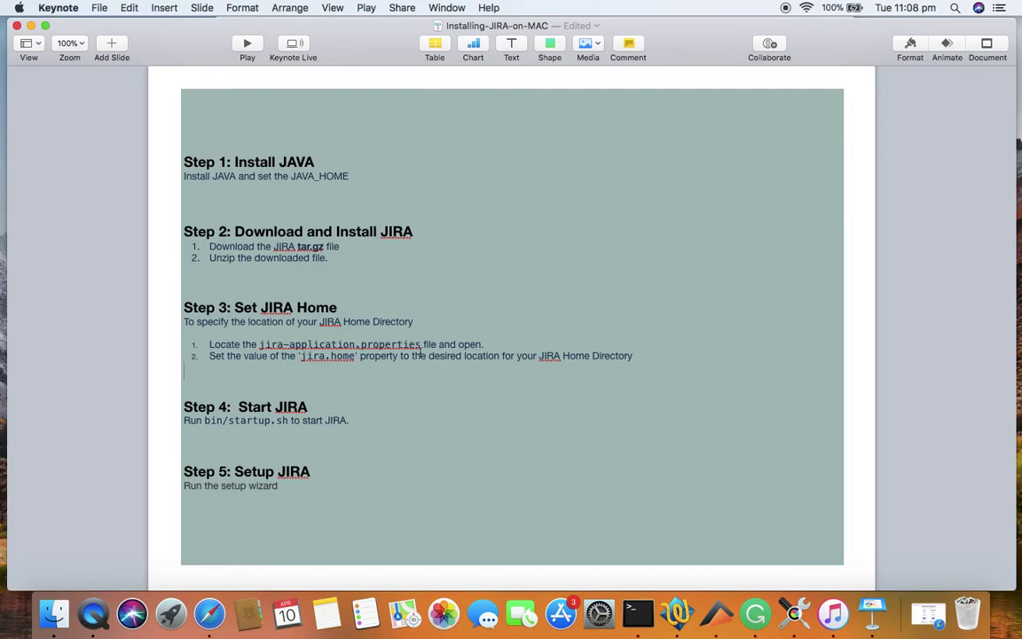
left_click(303, 373)
left_click(30, 26)
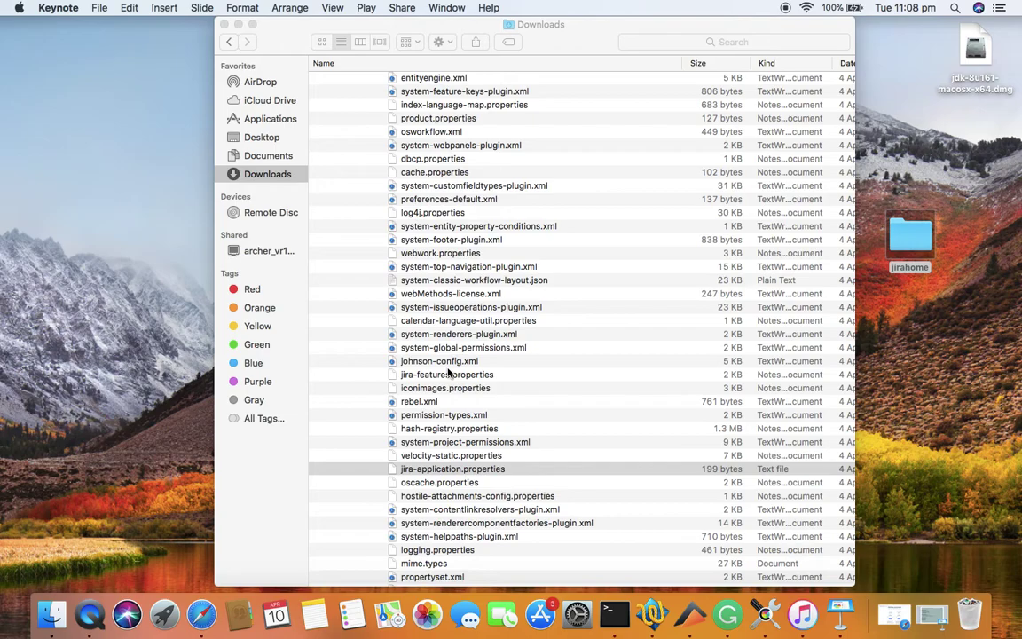
Collapse the WEB-INF and atlassian-jira folders in the Finder Downloads list.
scroll(448, 373, "up", 20)
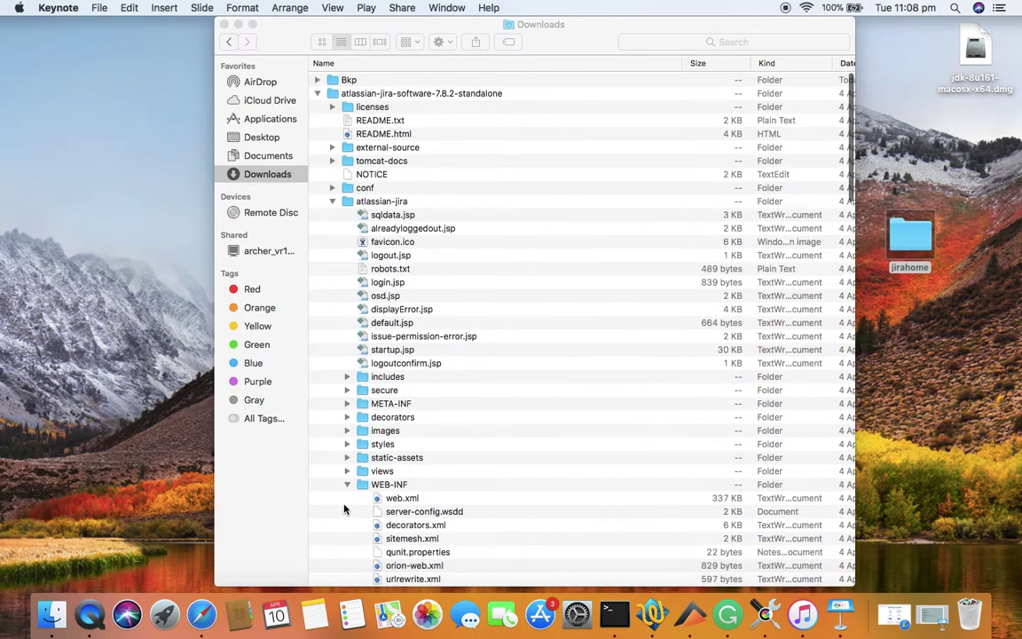
left_click(346, 484)
scroll(412, 363, "down", 3)
scroll(417, 352, "up", 1)
left_click(332, 129)
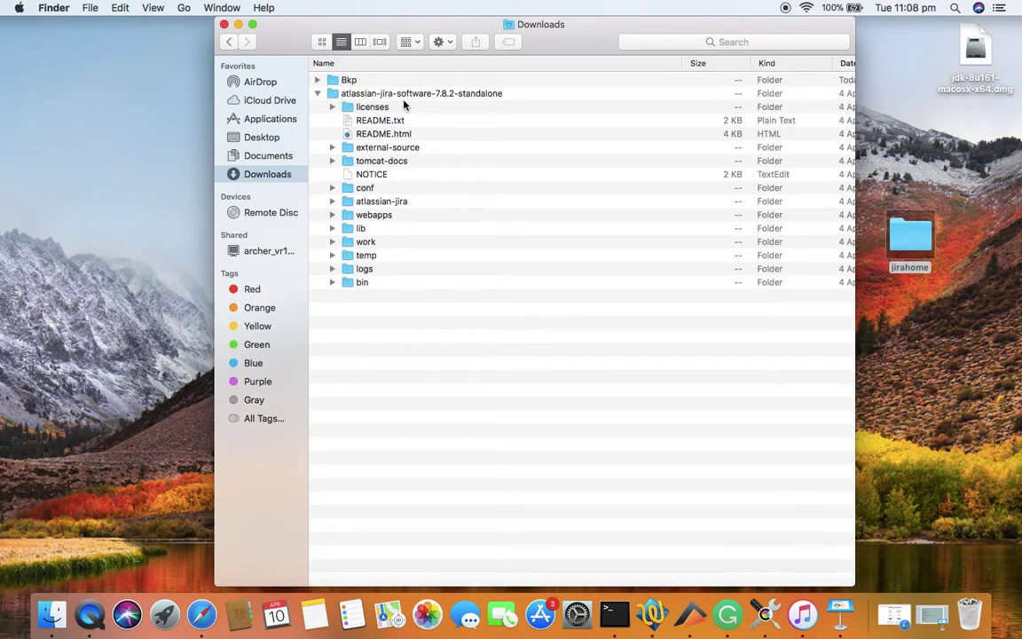
Expand the bin folder of atlassian-jira-software-7.8.2-standalone and locate the startup.sh and shutdown.sh scripts.
left_click(332, 282)
scroll(468, 292, "down", 10)
scroll(468, 292, "down", 2)
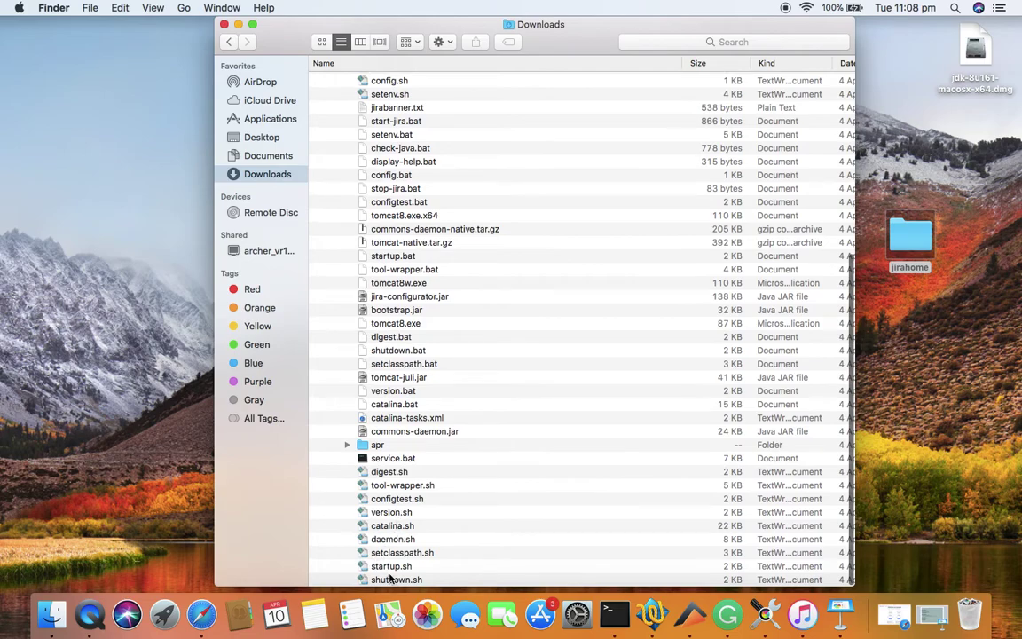
left_click(394, 567)
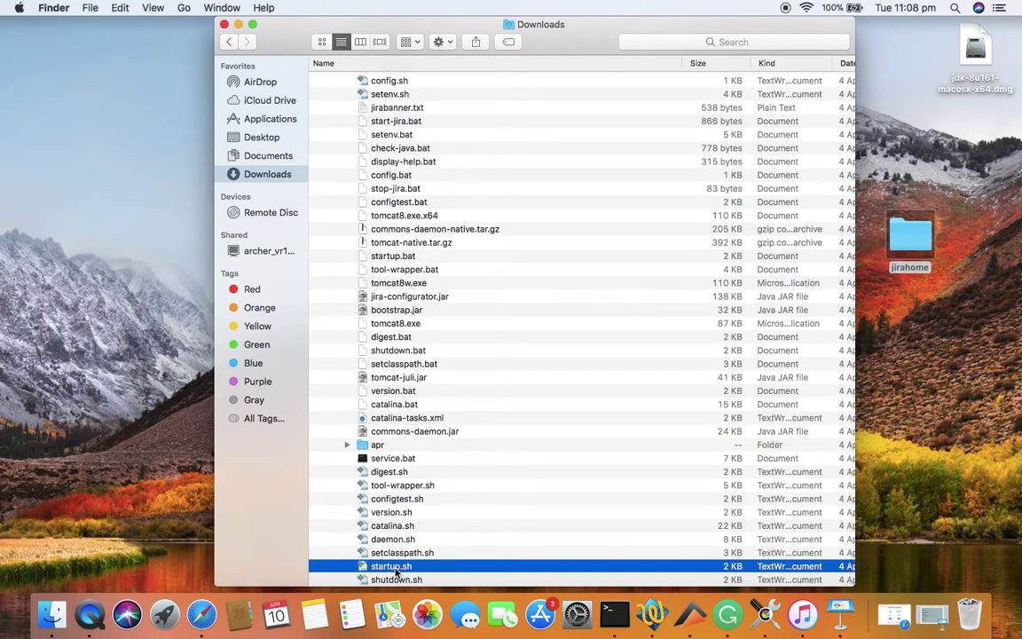
left_click(399, 584)
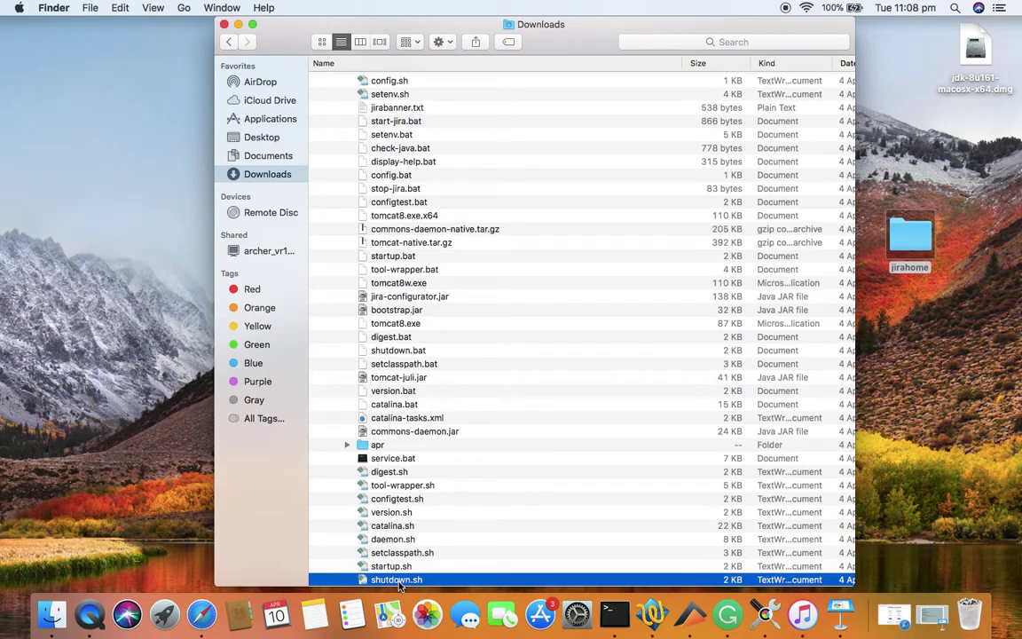
left_click(399, 571)
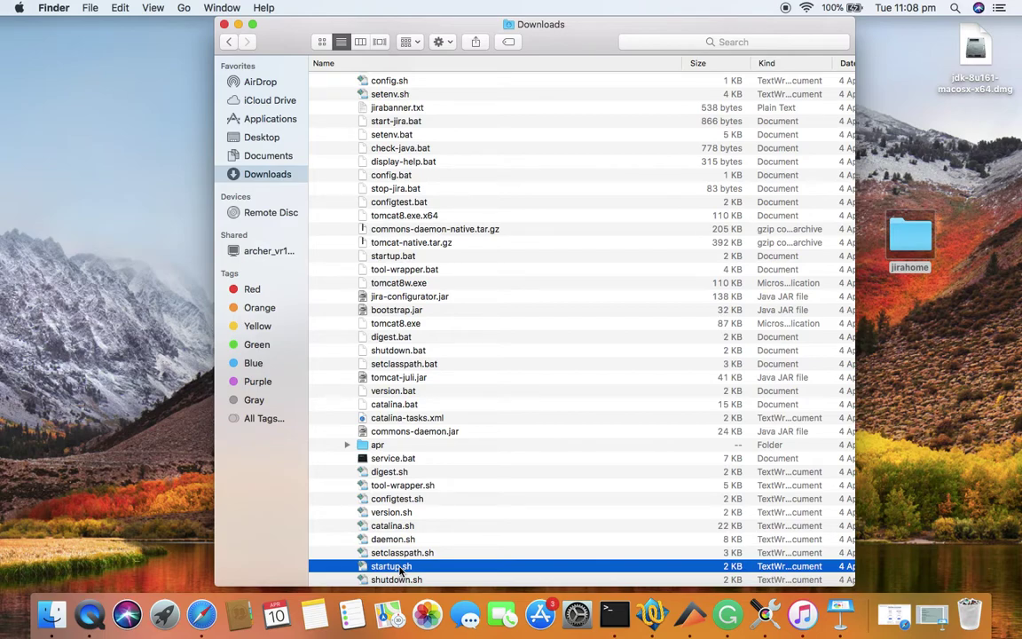
left_click(417, 580)
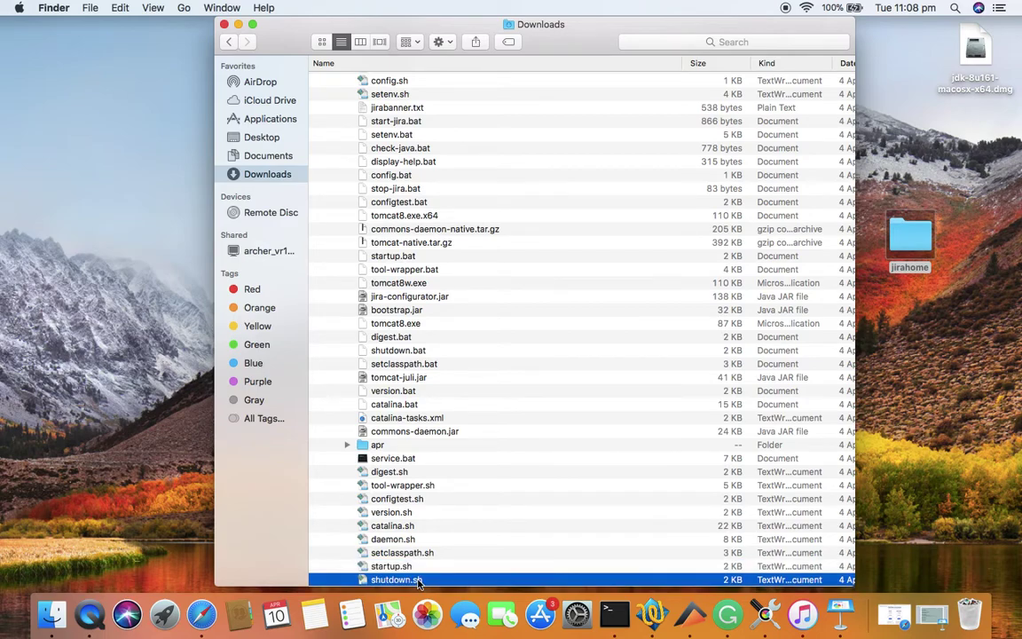
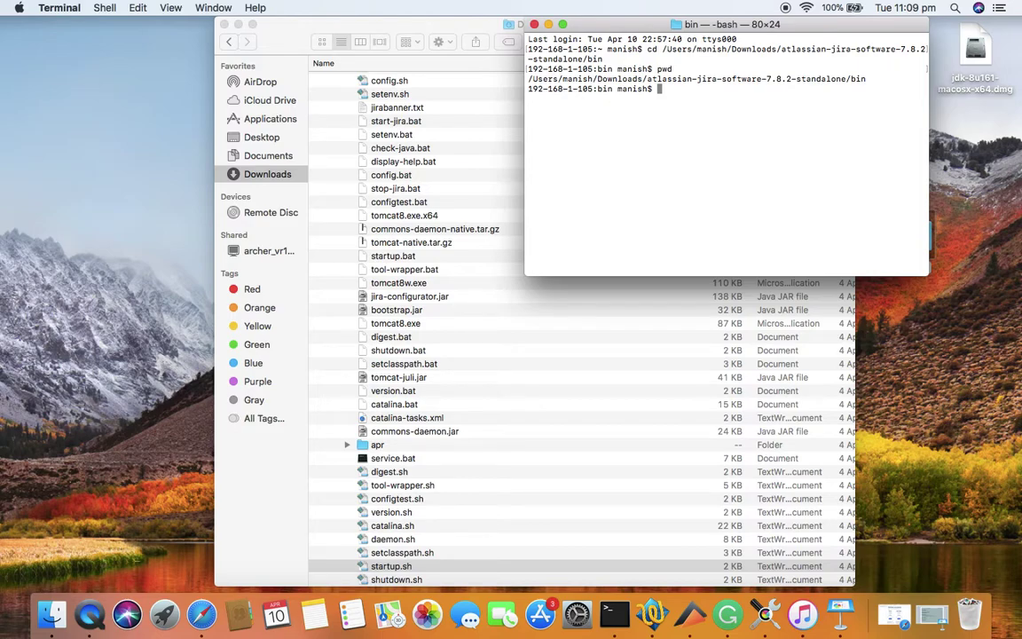
Start JIRA by running sh startup.sh from the bin directory in Terminal.
type("sh startup.sh")
key("Return")
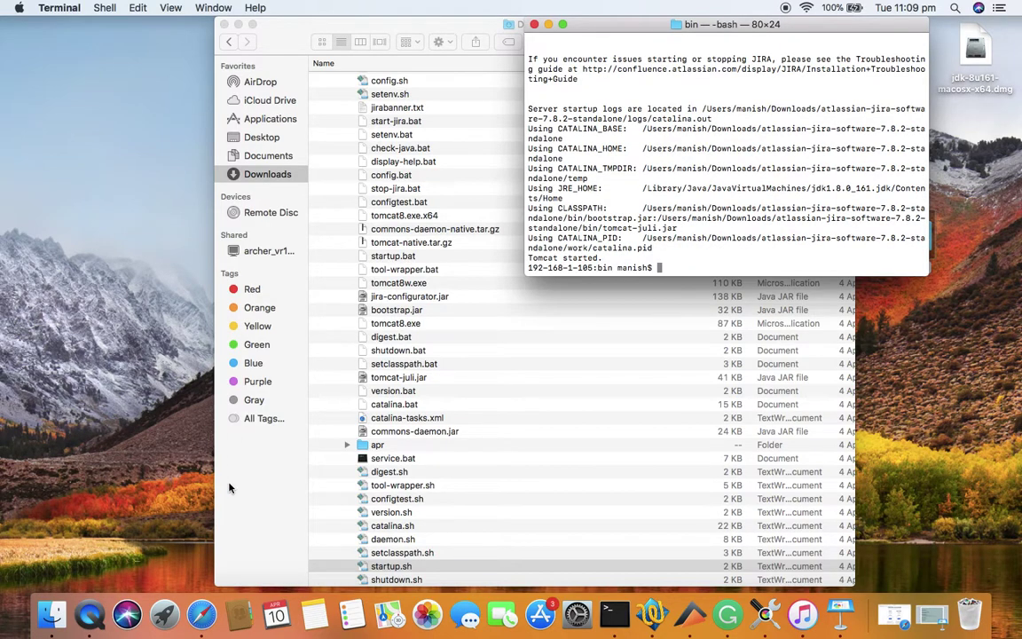
Switch to Safari and open localhost:8080 in a new tab.
left_click(202, 617)
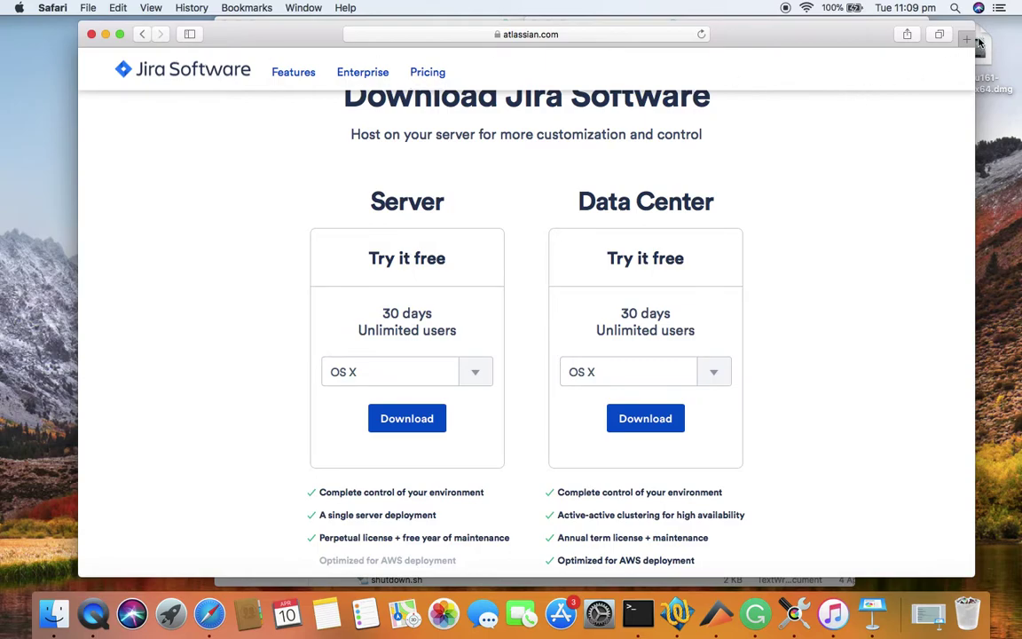
key("super+t")
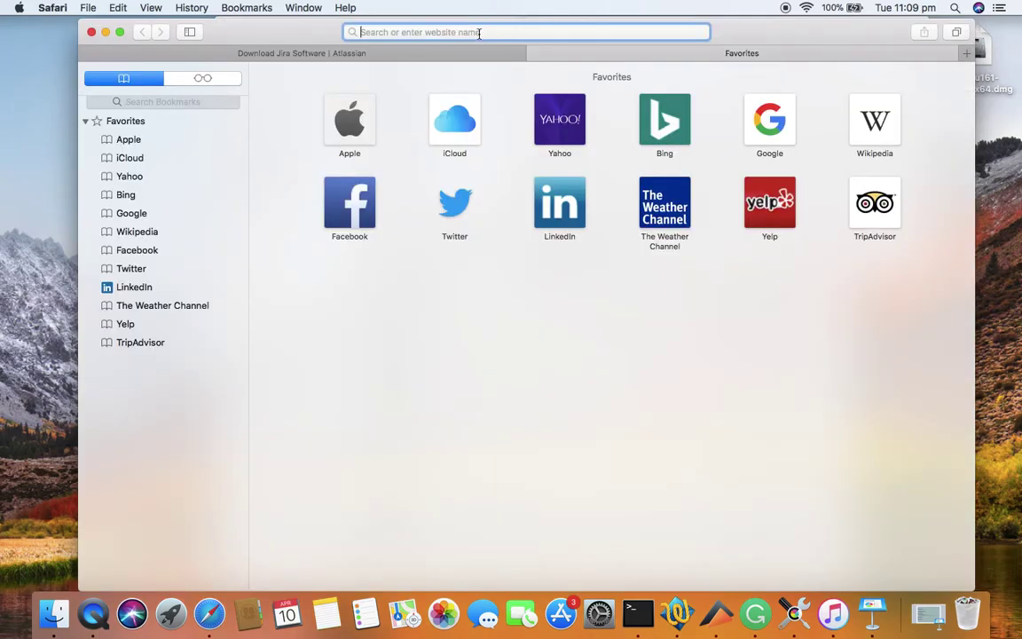
type("local")
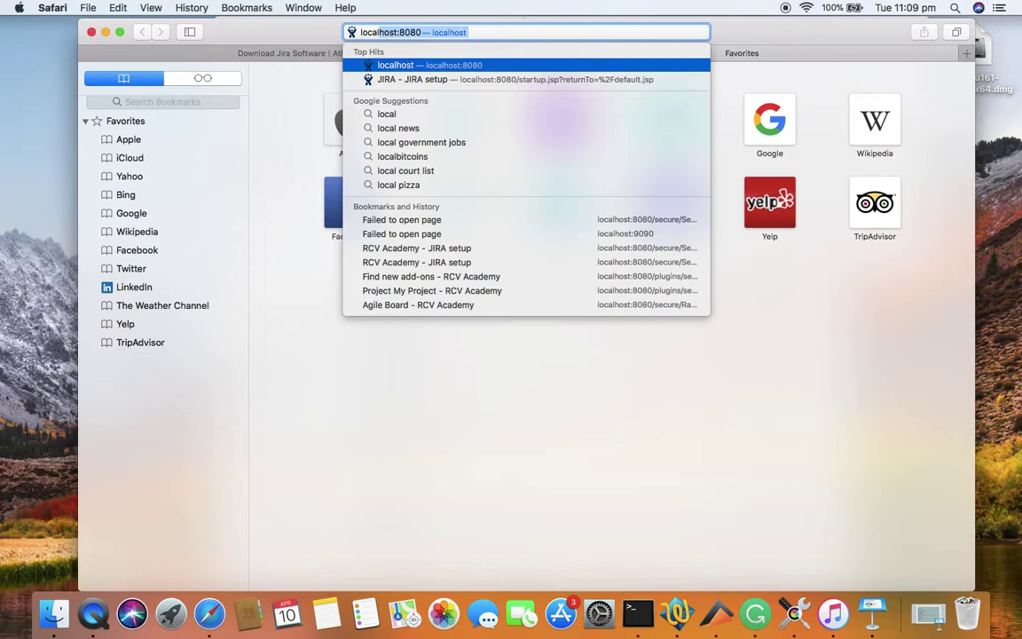
key("Return")
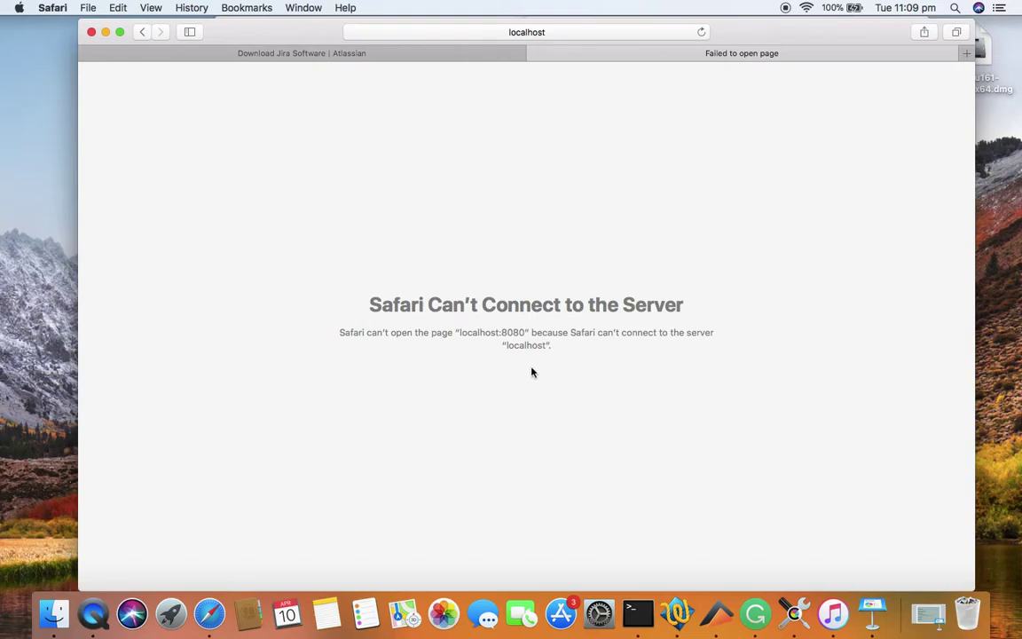
Switch back to Terminal and try running the startup.sh command again.
left_click(638, 615)
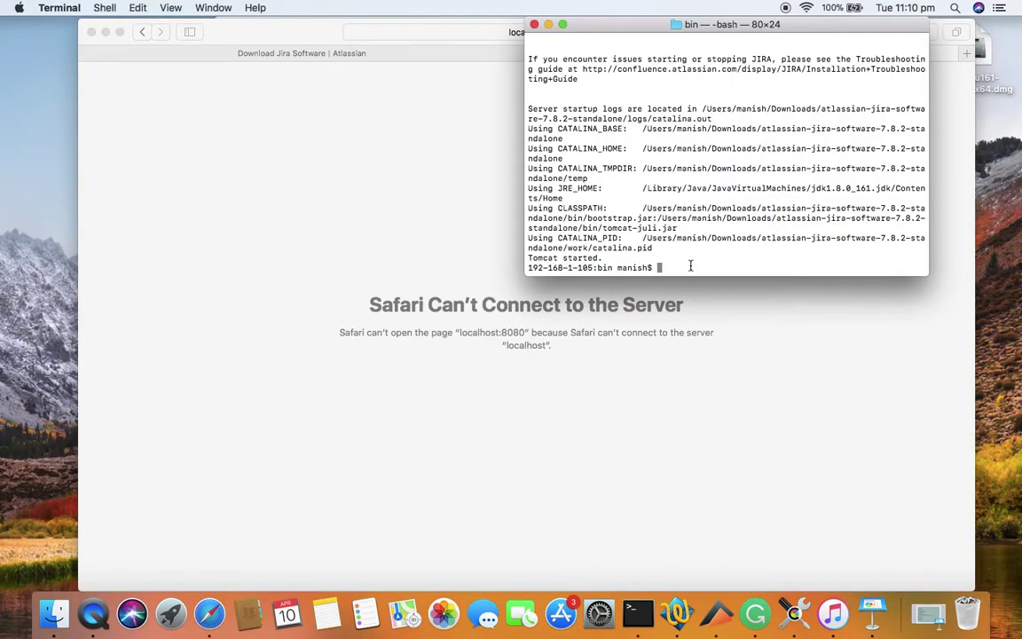
key("Up")
key("Return")
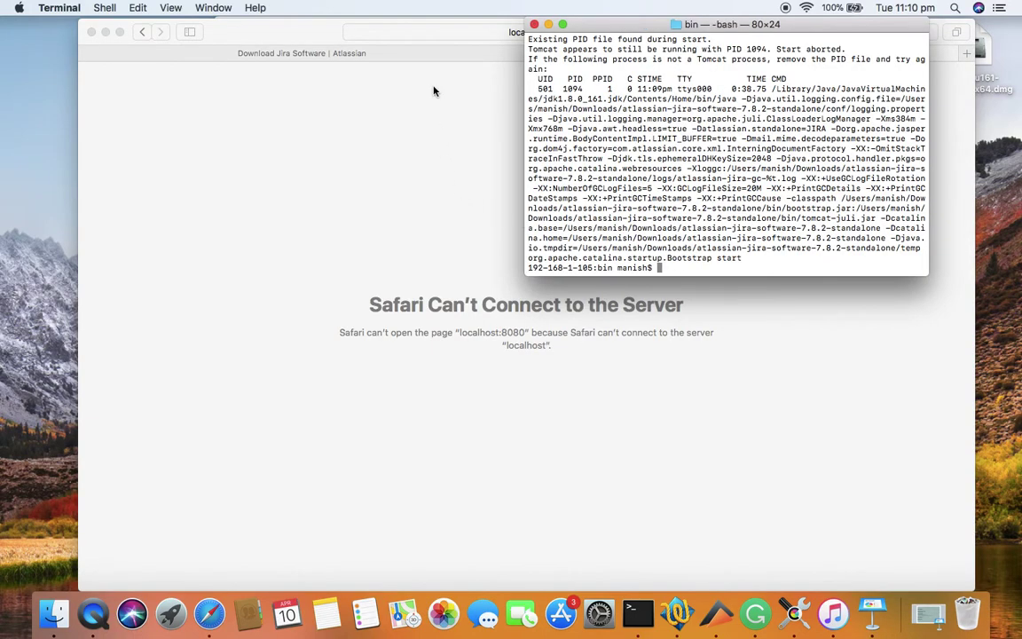
Load localhost:8080 again in Safari and bring back the Keynote slide with the installation steps.
left_click(463, 107)
left_click(559, 34)
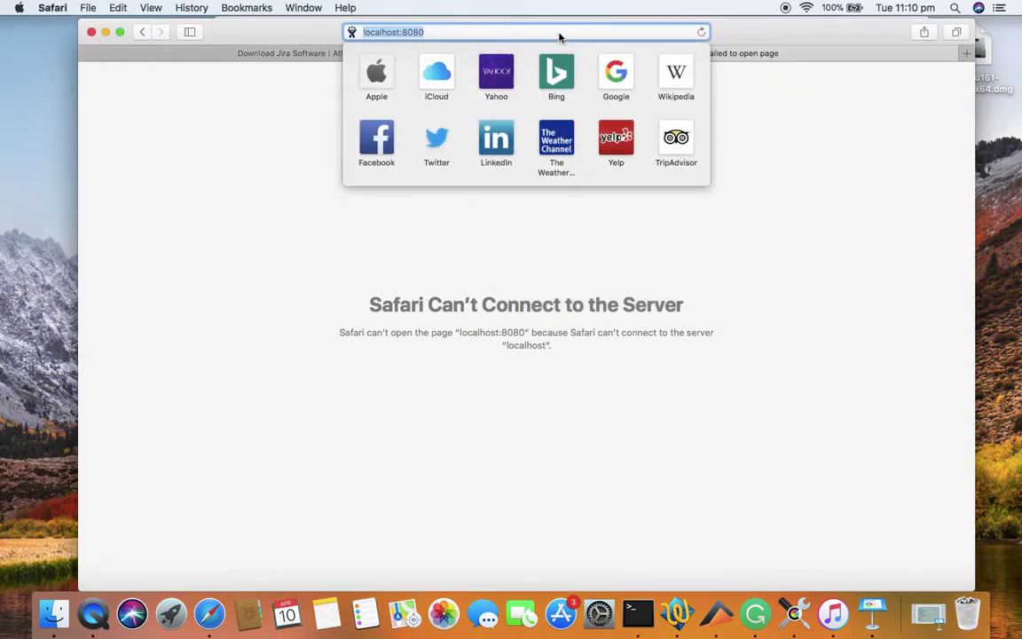
key("Return")
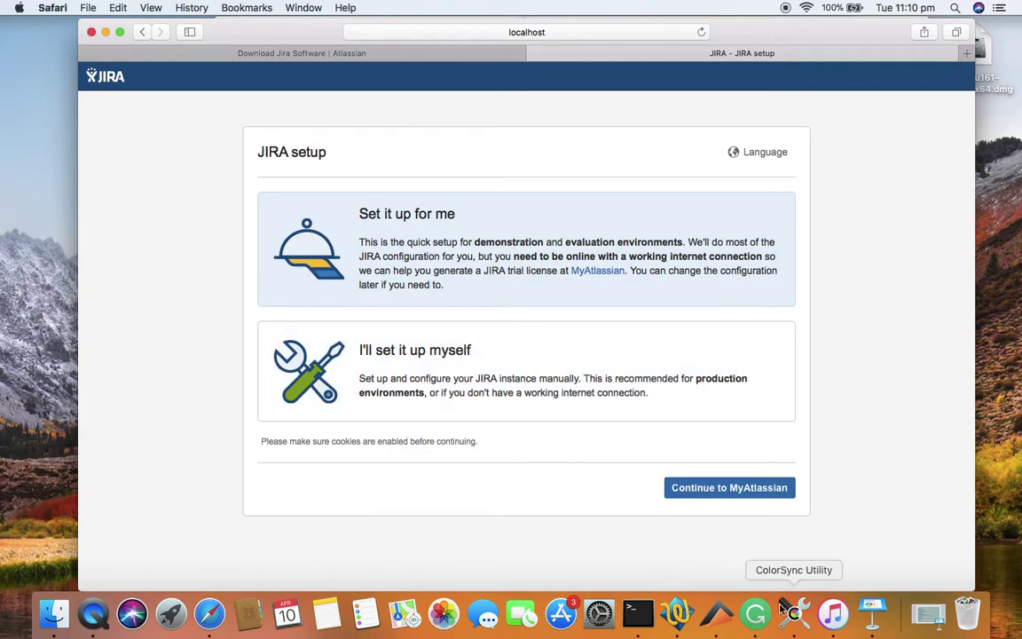
left_click(928, 612)
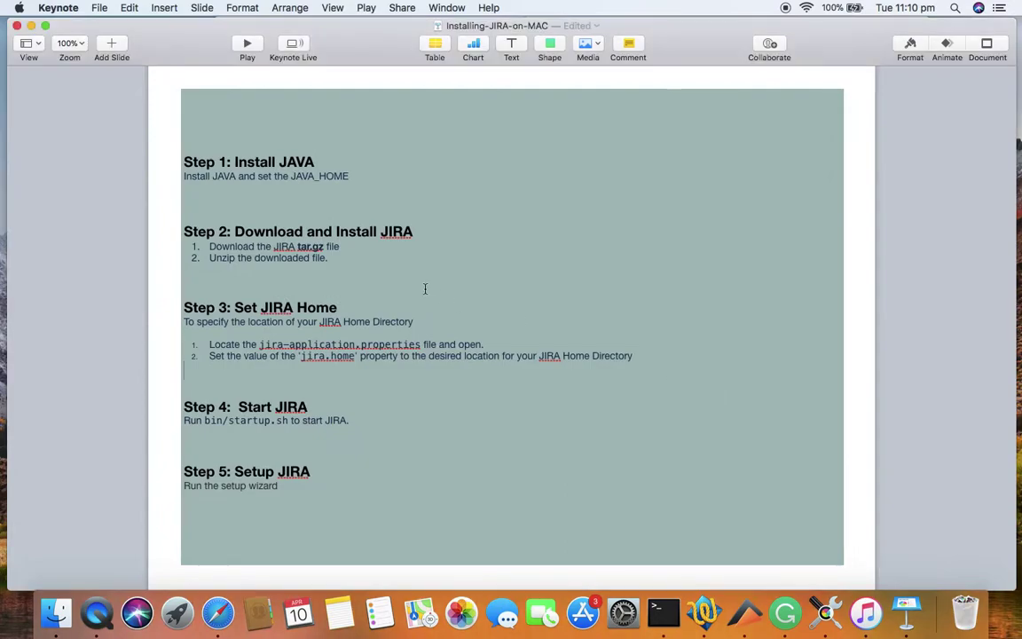